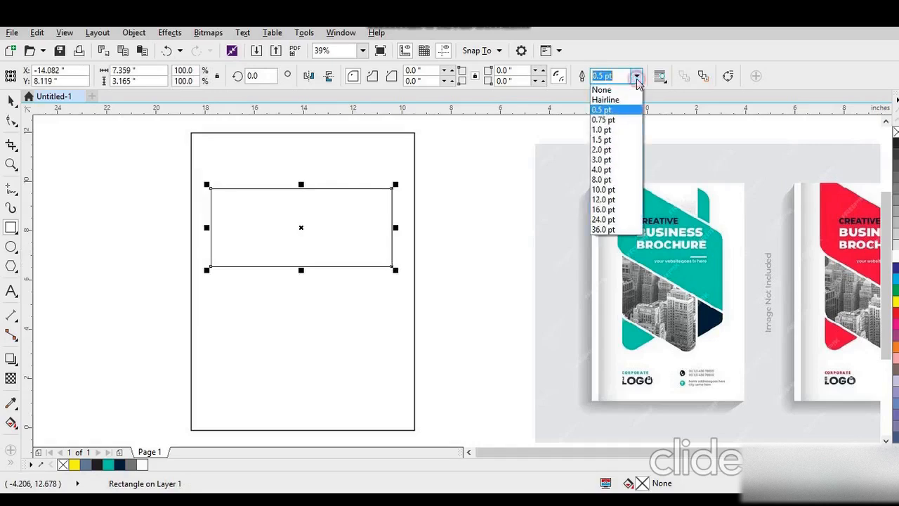
- Set the rectangle's outline width to 2.0 pt and round all four corners to about 0.46 inches
click(601, 149)
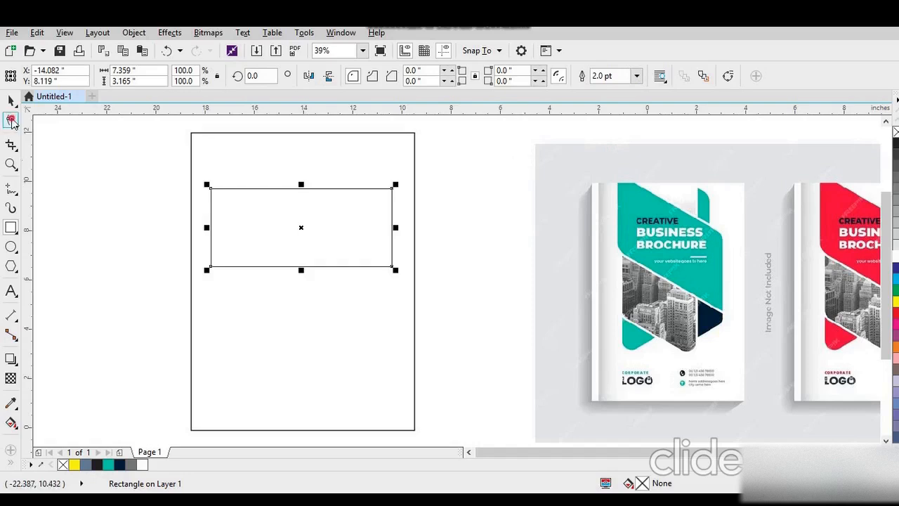
click(12, 121)
drag(392, 268, 381, 275)
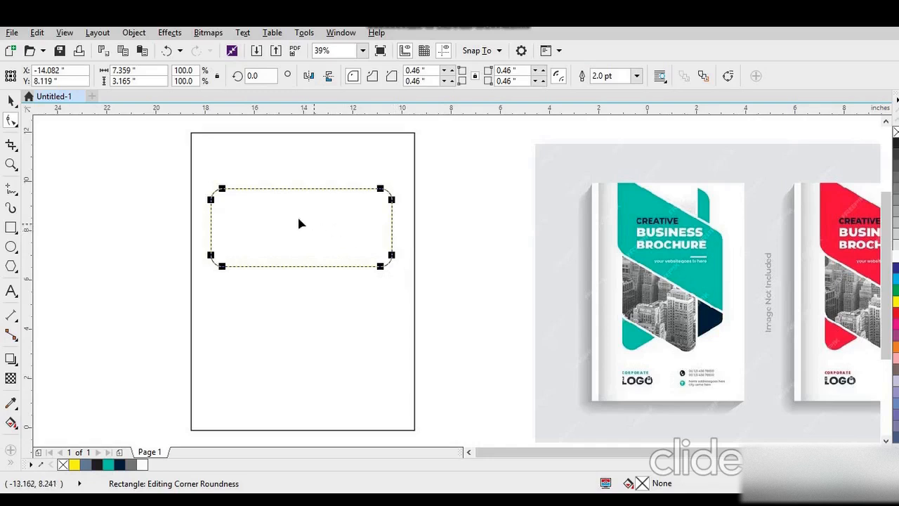
- Square off the rectangle's upper-left and lower-right corners, leaving only the other two rounded
drag(223, 187, 204, 190)
key(ctrl+z)
key(ctrl+z)
drag(226, 190, 197, 187)
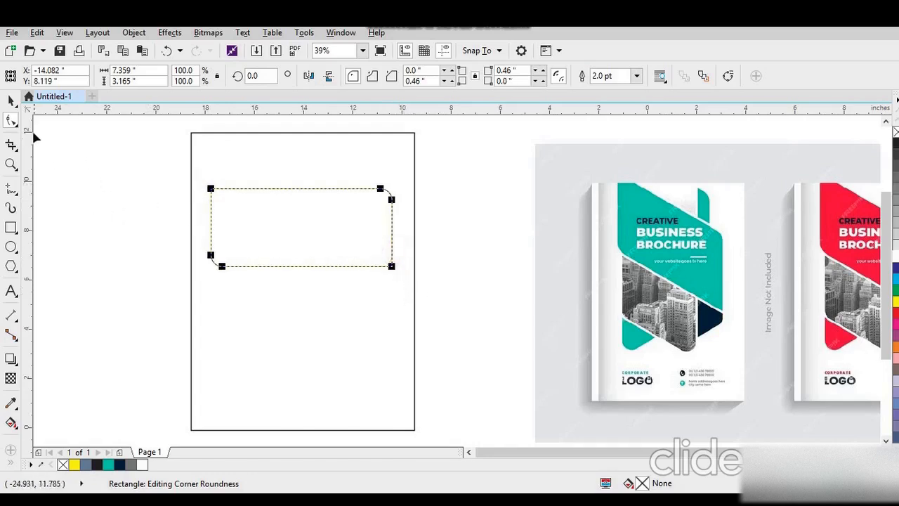
click(12, 102)
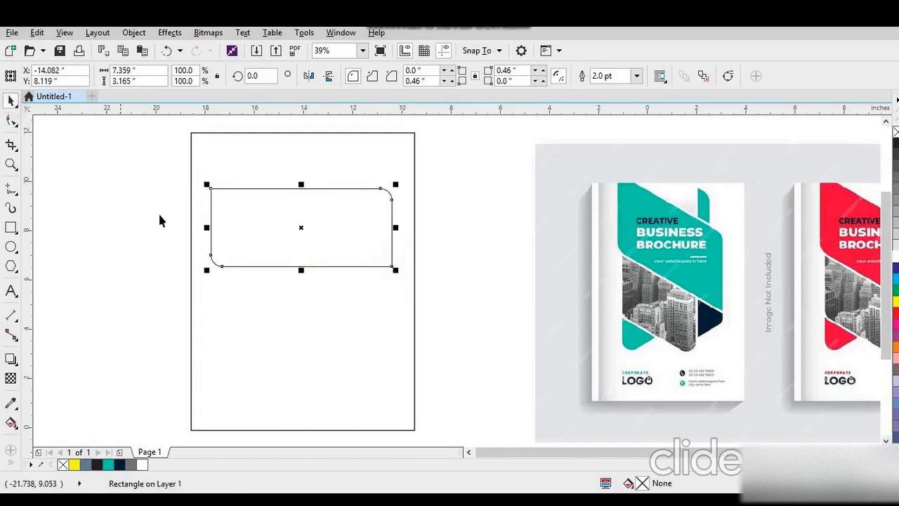
- Skew the rectangle vertically so it slopes down to the right, and stretch it downward to about 7.24 inches tall
click(293, 218)
drag(204, 227, 208, 179)
drag(397, 206, 394, 222)
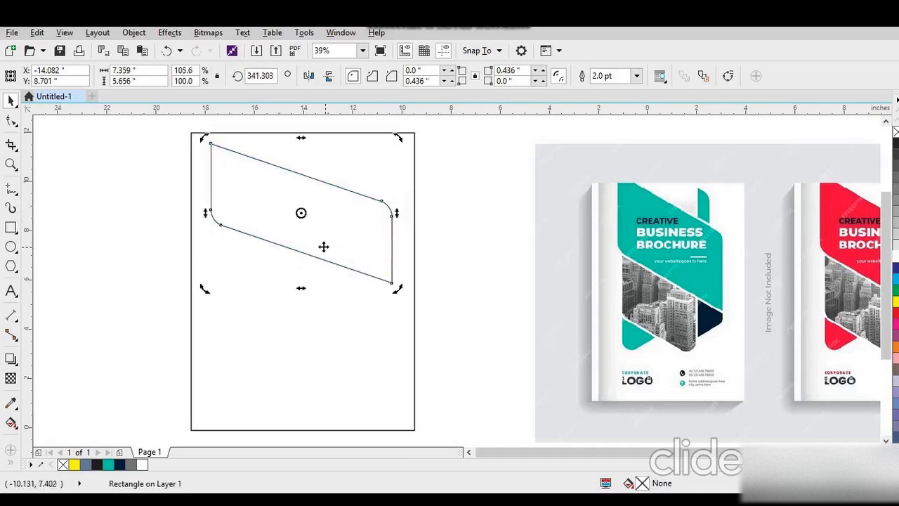
click(323, 227)
drag(301, 287, 307, 327)
- Lessen the shape's vertical skew slightly, bringing its overall height to about 6.89 inches
click(333, 260)
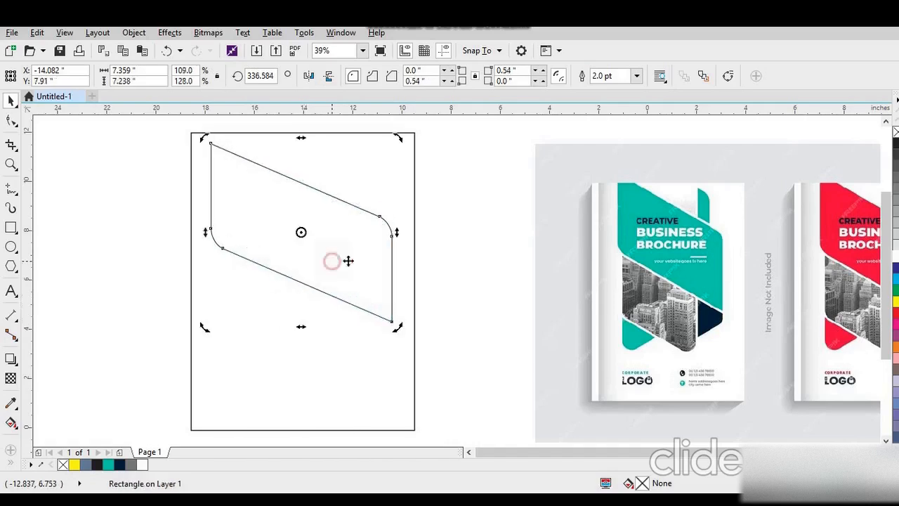
drag(399, 234, 399, 225)
click(350, 234)
click(481, 268)
- Create a vertically mirrored copy of the slanted shape below the original, overlapping it at the middle of the page
click(337, 234)
drag(300, 143, 329, 306)
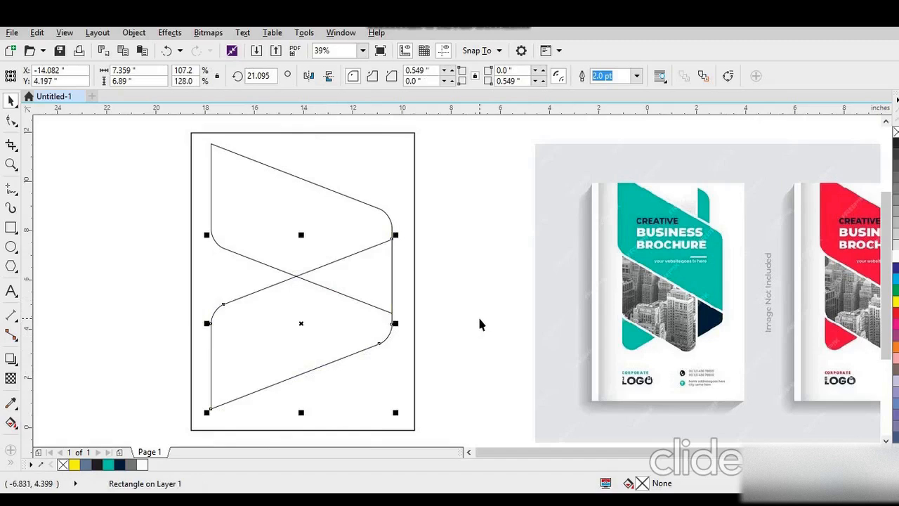
click(479, 323)
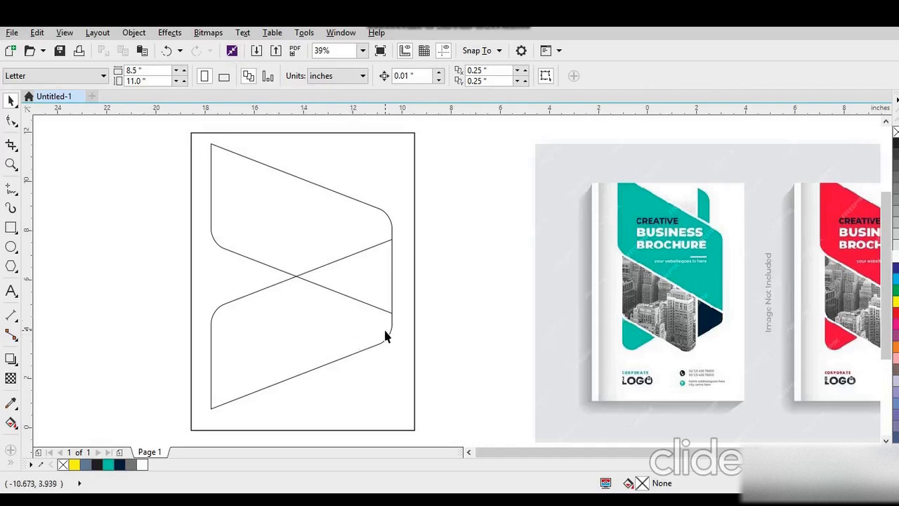
- Make a copy of the lower shape skewed down to the right, about 6.28 inches tall, and shift it partly beyond the page's left edge
click(365, 328)
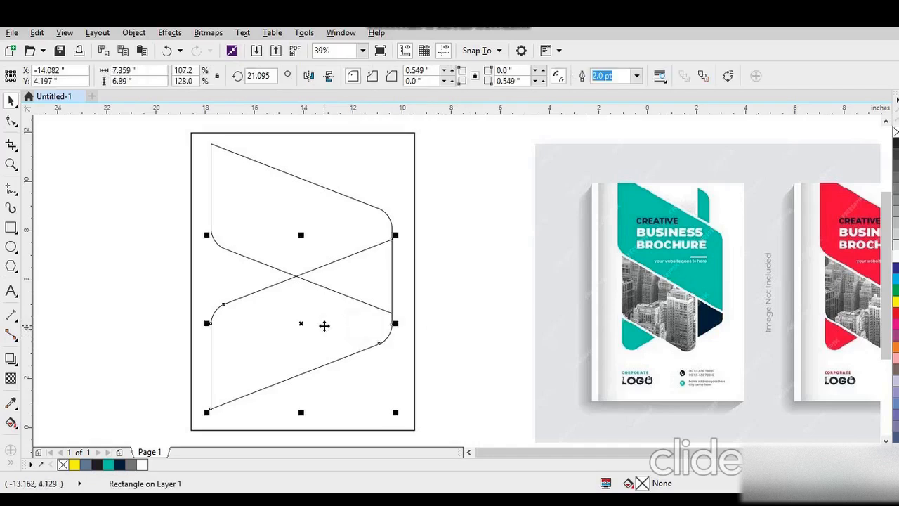
click(323, 325)
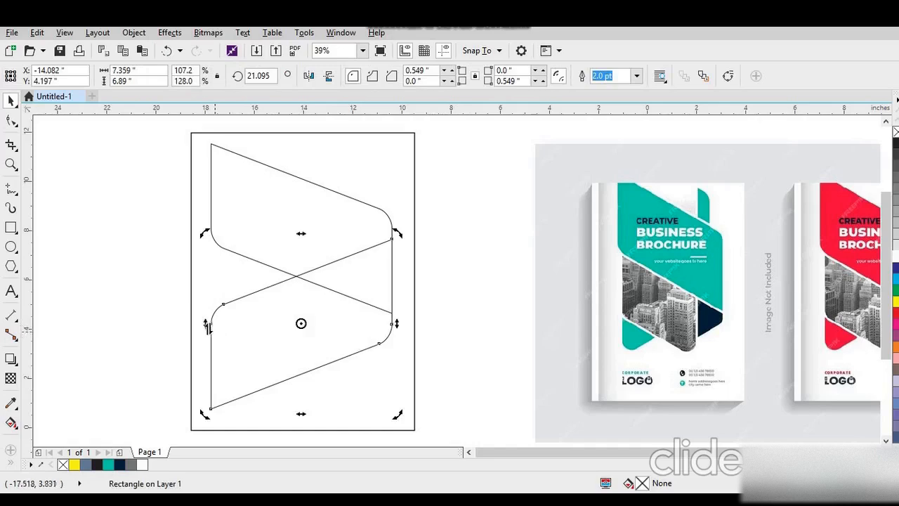
drag(206, 323, 238, 190)
drag(291, 222, 247, 229)
drag(287, 255, 276, 283)
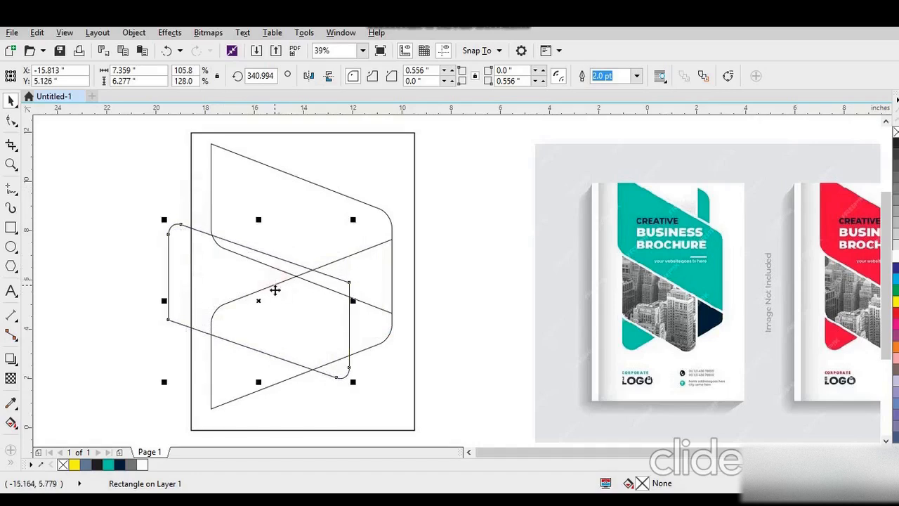
click(127, 290)
- Create a horizontally mirrored copy of the new slanted shape and centre it horizontally on the lower shape
click(303, 302)
drag(353, 300, 321, 307)
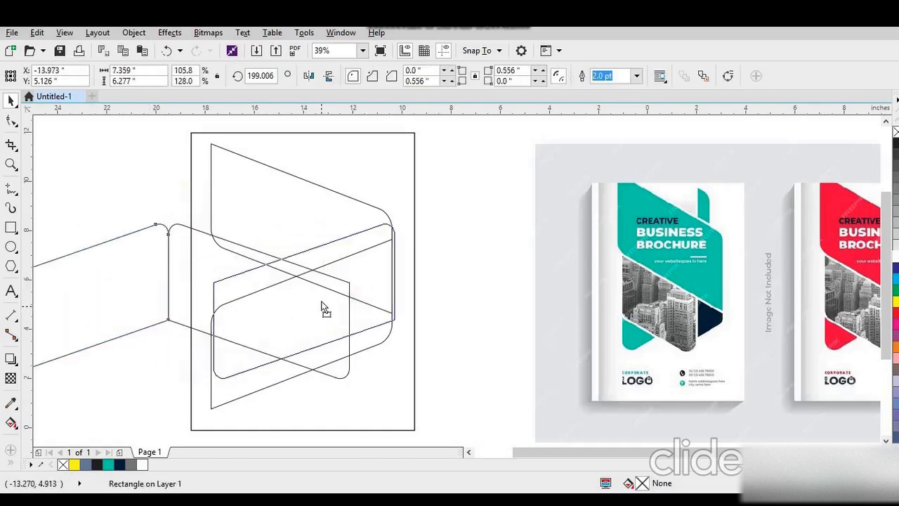
shift+click(298, 370)
key(c)
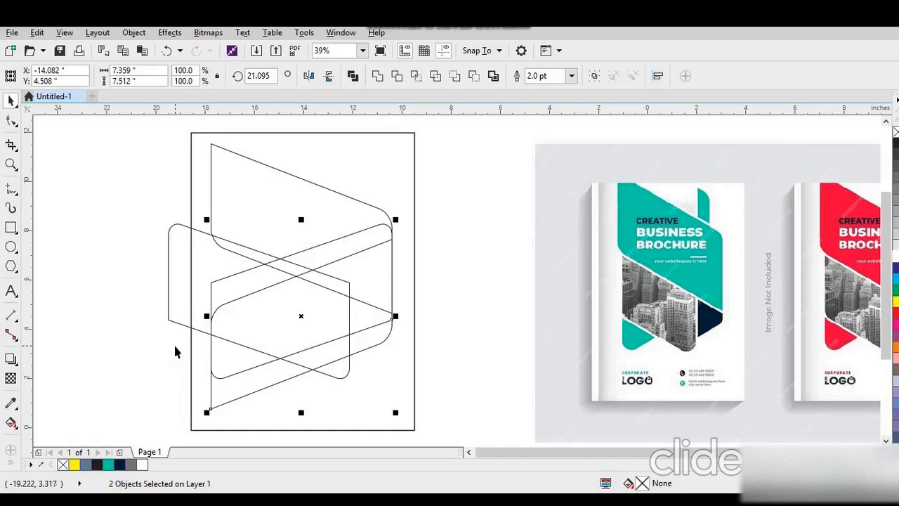
click(153, 342)
- Draw a straight vertical line about 7.33 inches long in the empty area beside the page
click(12, 191)
click(76, 178)
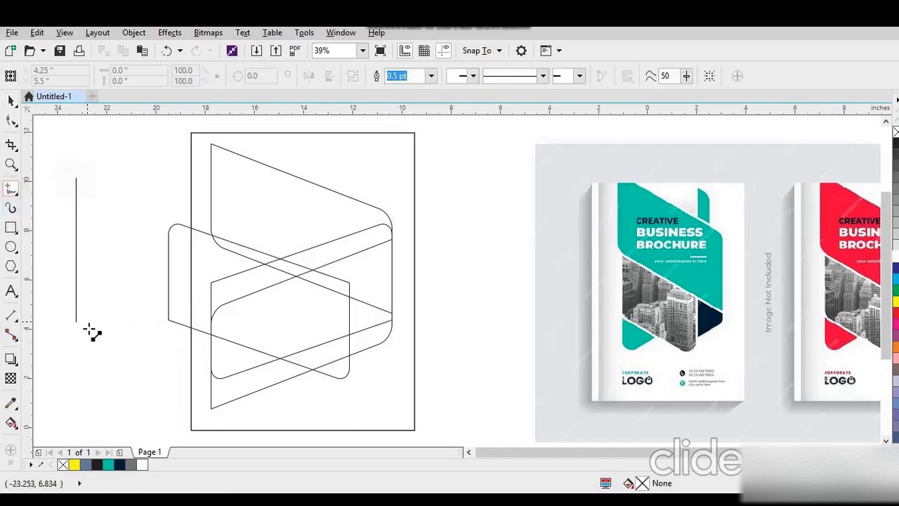
click(88, 361)
click(11, 100)
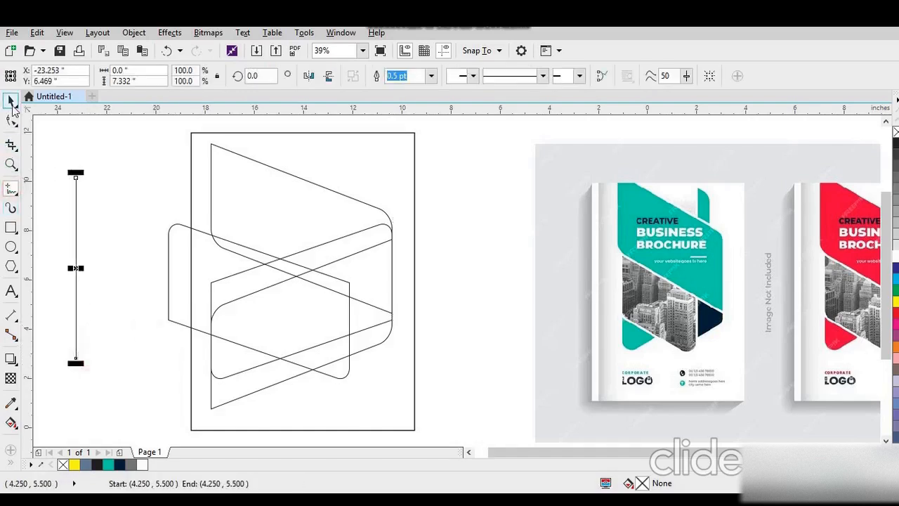
- Align the vertical line to the upper shape's left edge and lengthen it down toward the lower shape's bottom corner
shift+click(224, 219)
key(l)
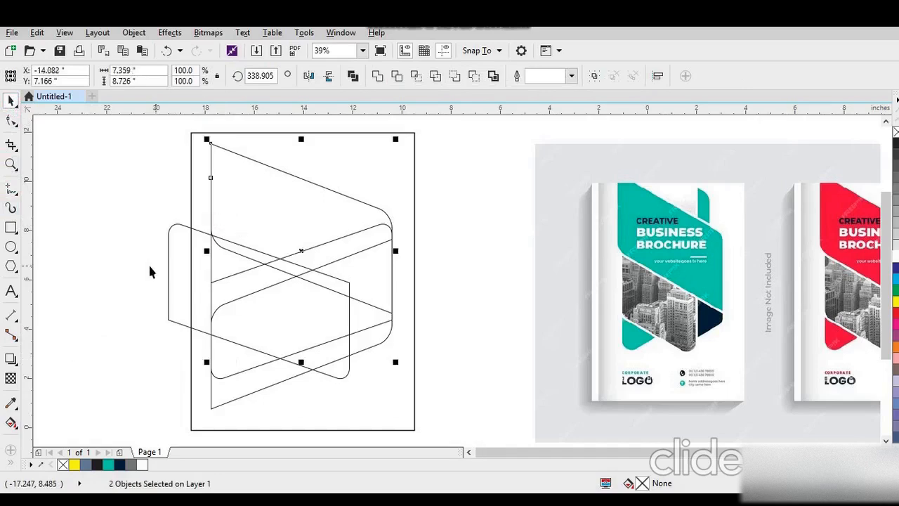
click(145, 267)
click(210, 267)
drag(211, 363, 211, 404)
- Combine the four slanted shapes and the vertical line into a single curve, keeping their original position
drag(140, 131, 402, 427)
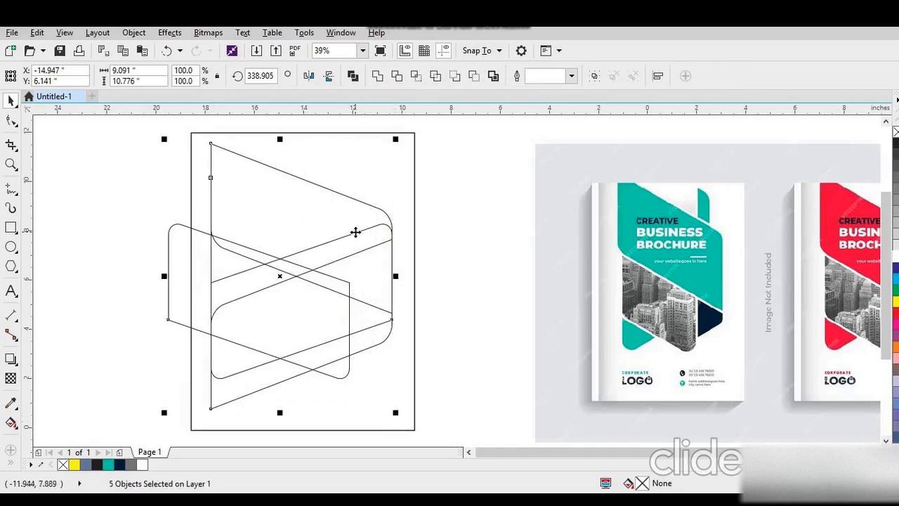
drag(278, 272, 265, 276)
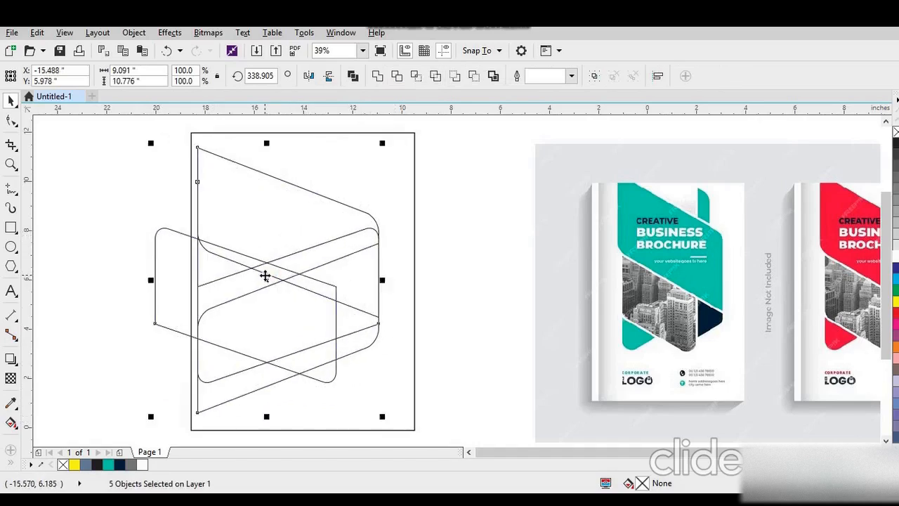
key(ctrl+z)
click(354, 77)
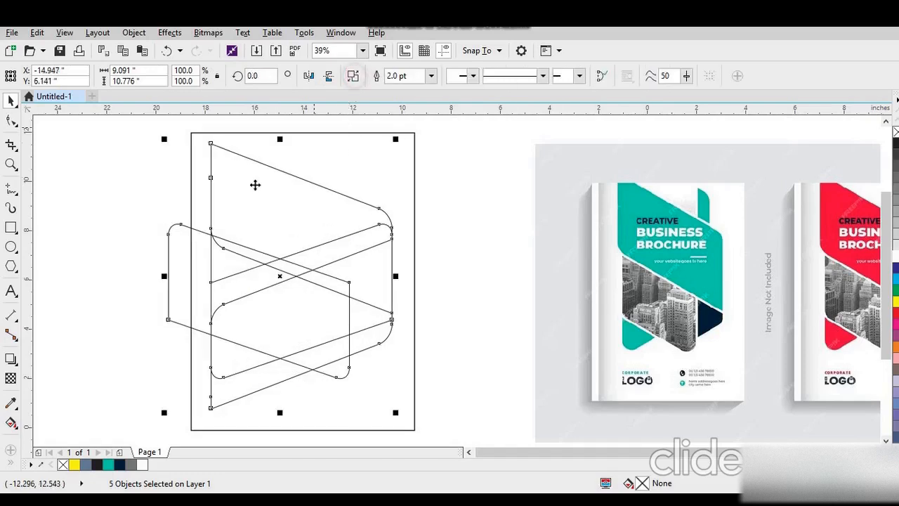
click(150, 201)
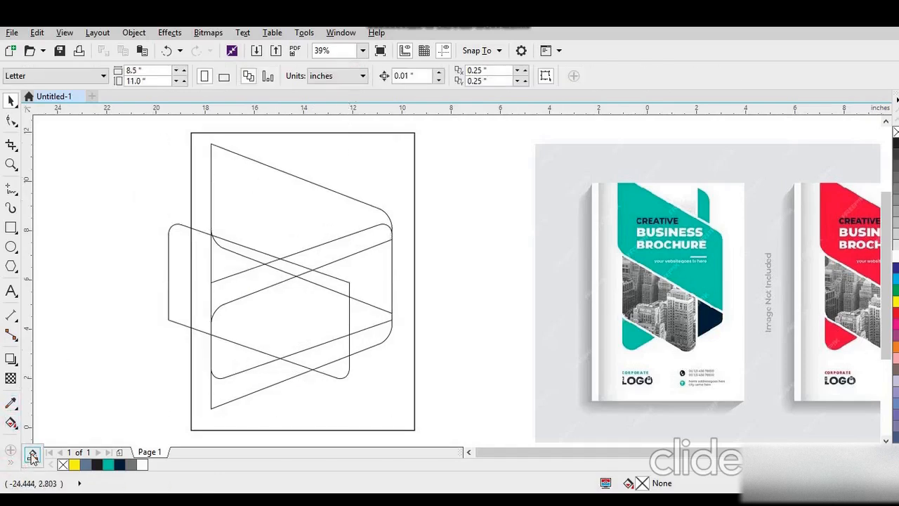
- Smart-fill the enclosed regions in the lower half and left band of the outline with slate blue (C:40 M:20 Y:0 K:40)
click(31, 455)
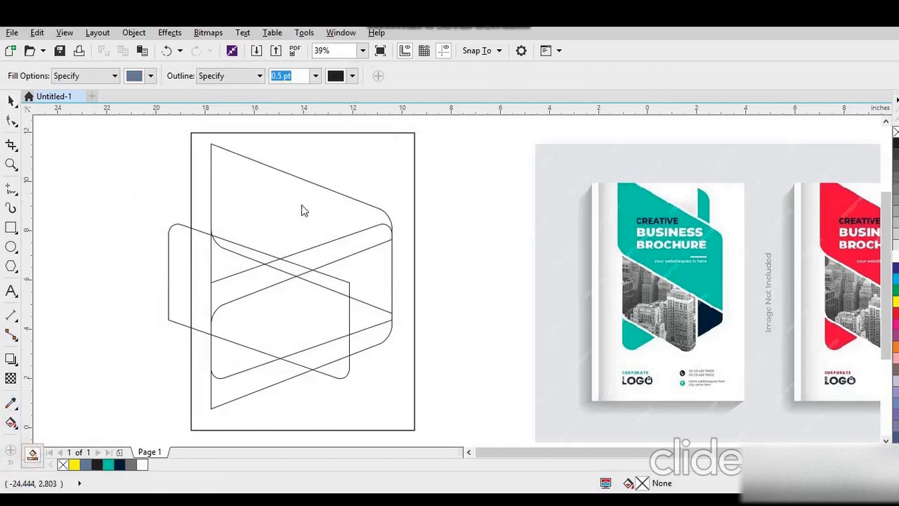
click(366, 334)
click(366, 316)
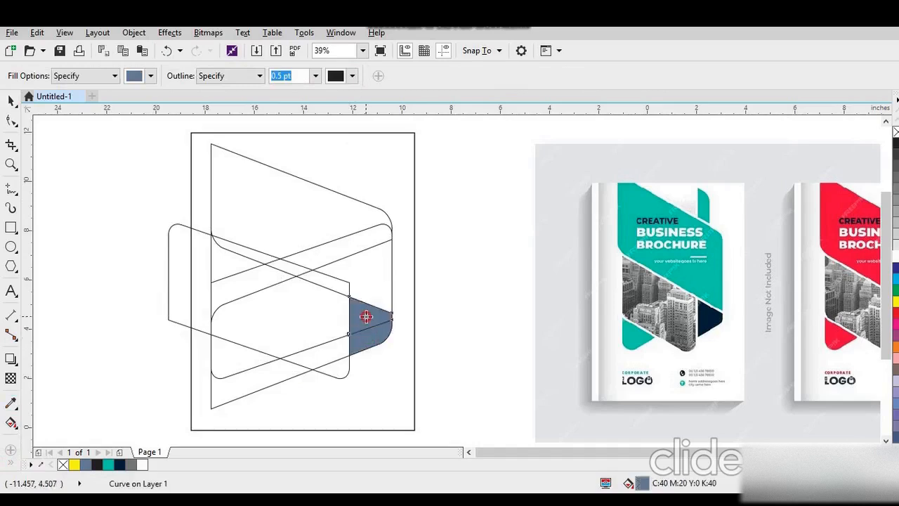
click(341, 363)
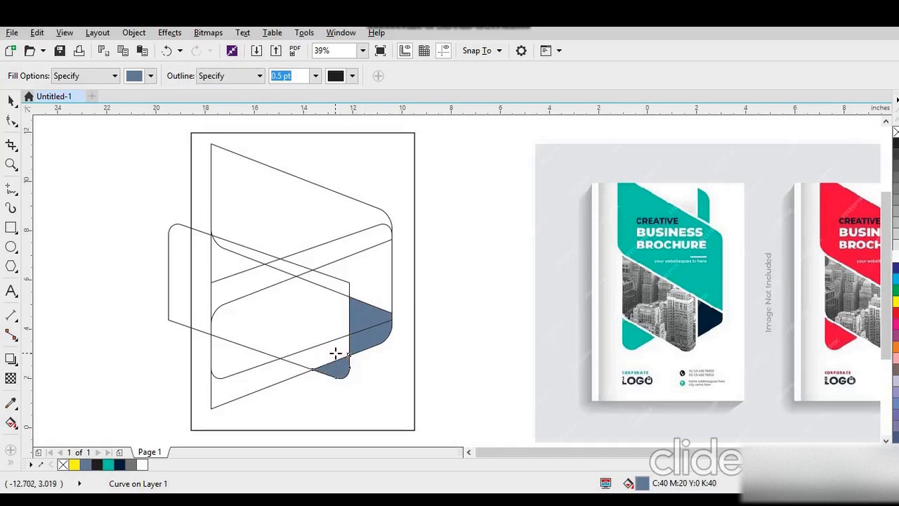
click(335, 353)
click(296, 314)
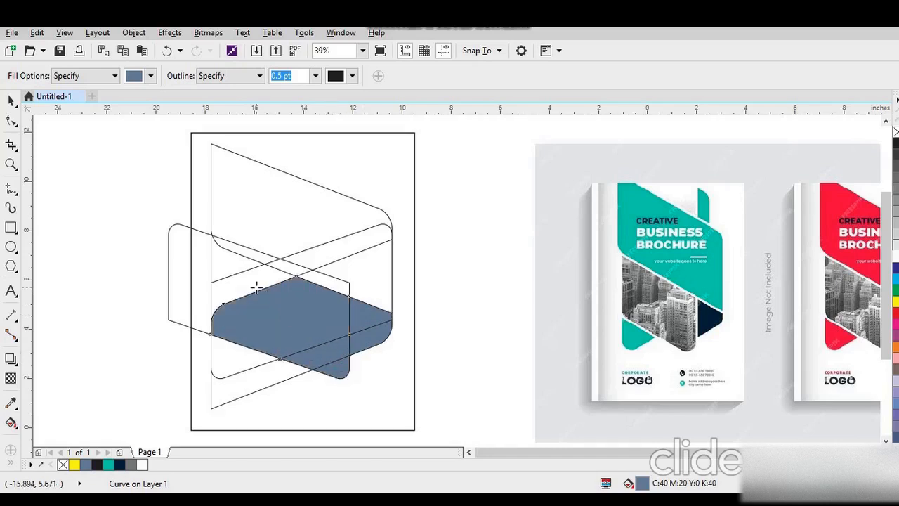
click(256, 286)
click(236, 268)
click(233, 360)
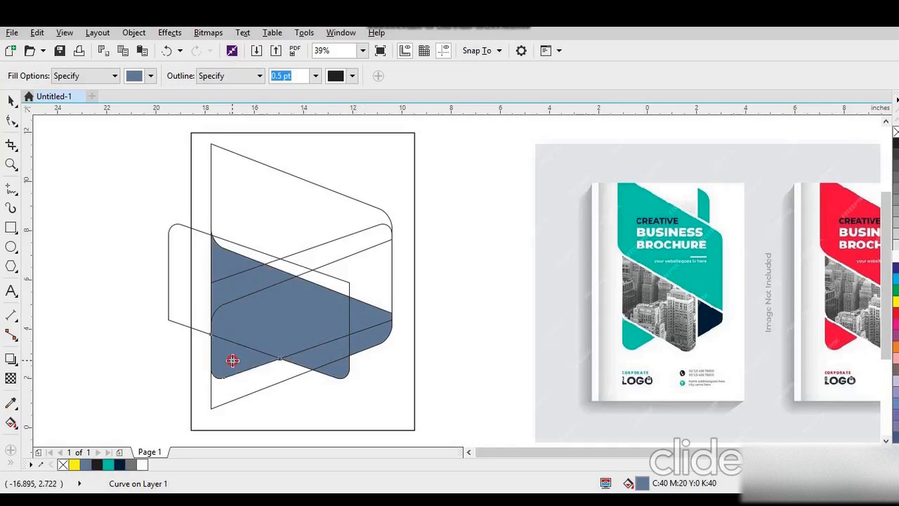
- Smart-fill the remaining enclosed regions of the upper slanted shape with the same slate blue
click(369, 290)
click(354, 248)
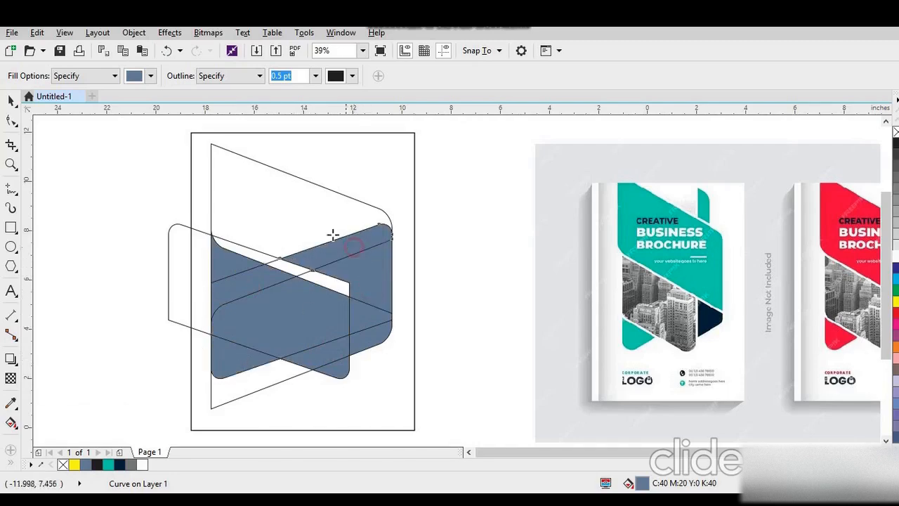
click(306, 222)
click(267, 258)
click(295, 271)
click(330, 282)
- Delete the original combined outline curve, leaving only the filled regions
click(10, 101)
click(169, 249)
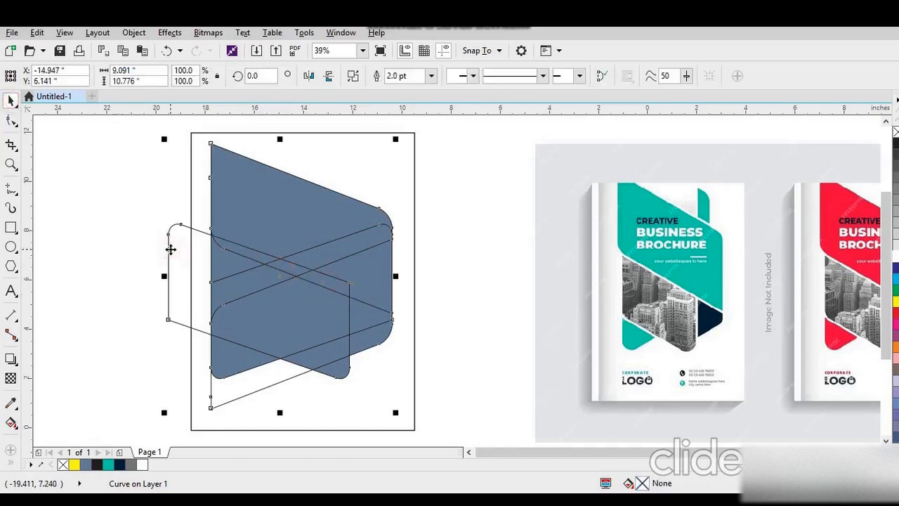
key(Delete)
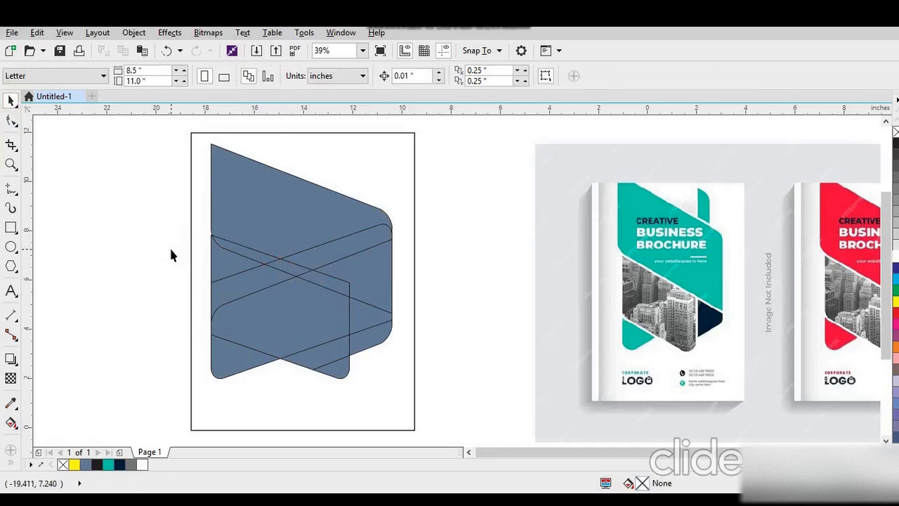
- Weld the six filled pieces of the upper slanted shape into one object and fill it with teal
click(364, 289)
shift+click(323, 276)
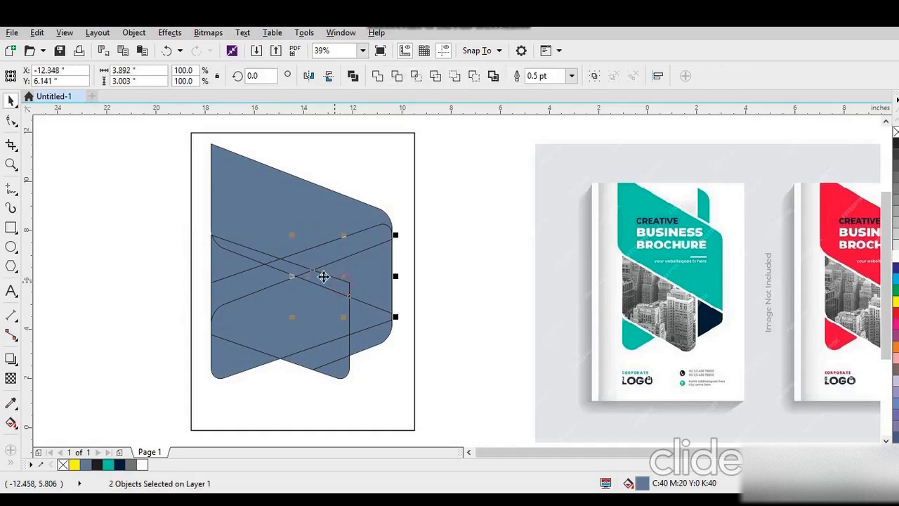
shift+click(323, 258)
shift+click(304, 256)
shift+click(263, 261)
shift+click(273, 223)
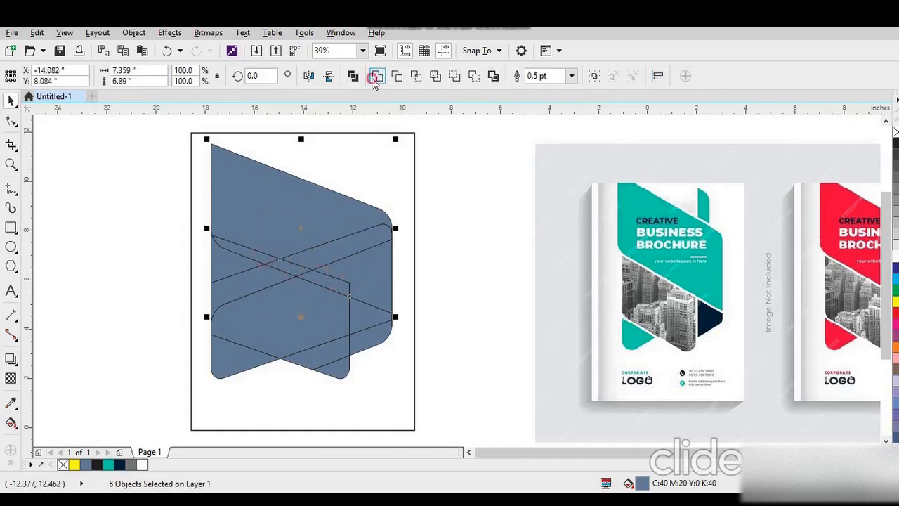
click(376, 76)
click(110, 464)
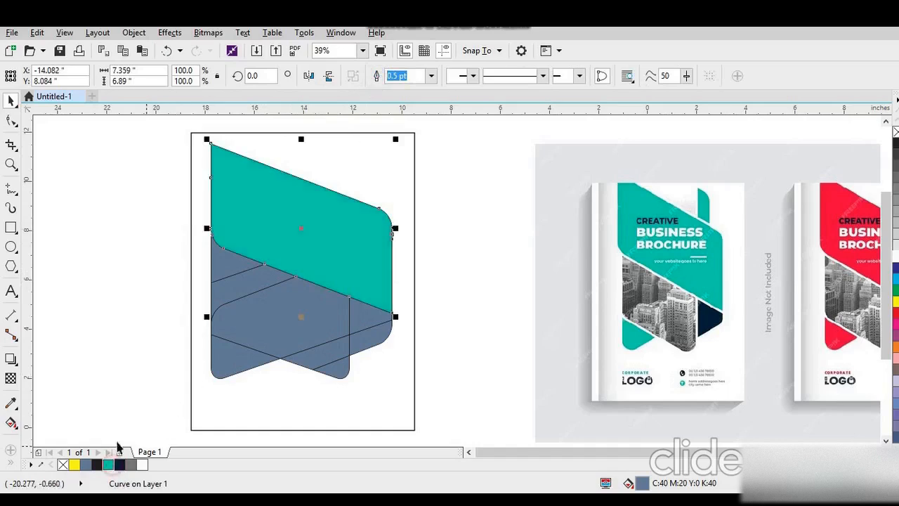
- Weld the two pieces of the small corner shape below the teal shape's right end and fill it with dark navy (#001F3C)
click(358, 314)
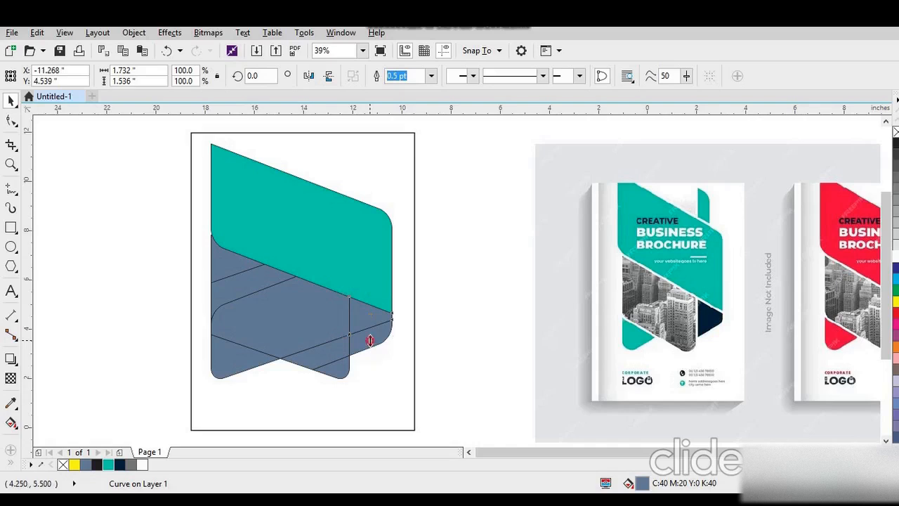
shift+click(377, 336)
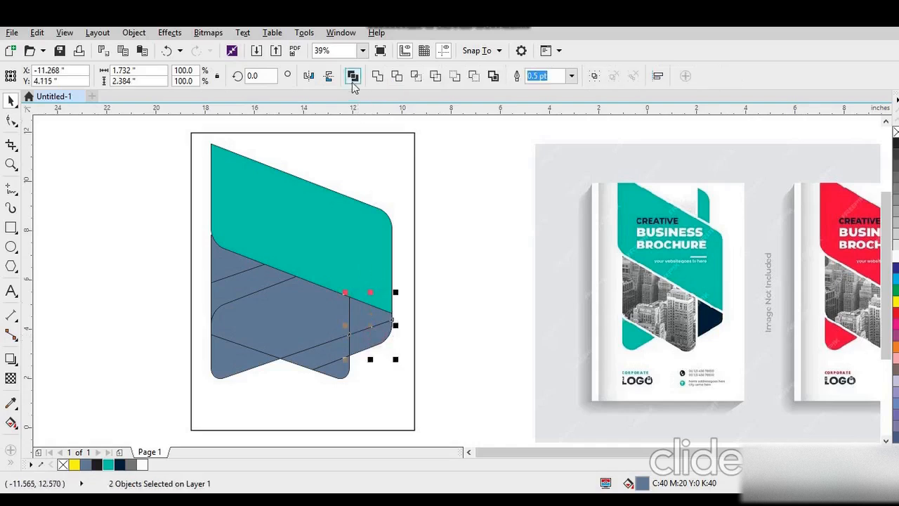
click(377, 75)
click(120, 464)
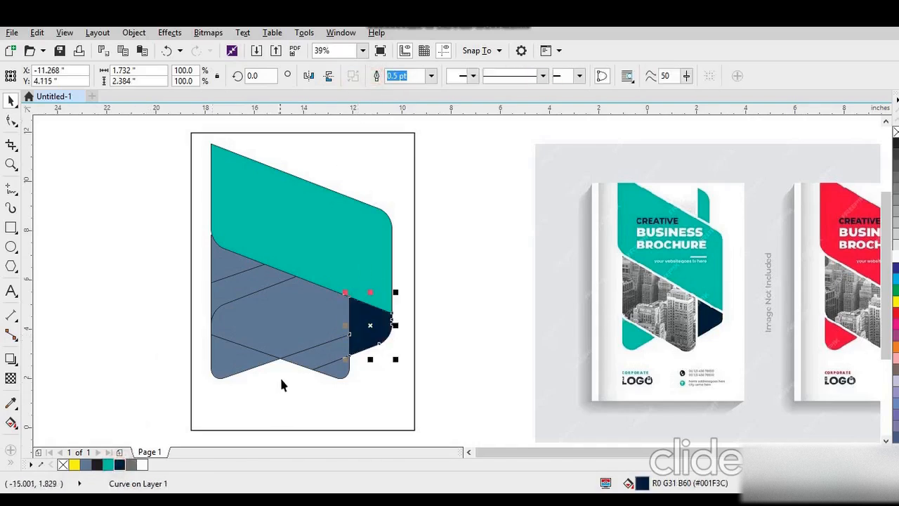
- Weld the slate-blue regions below the teal shape, including the piece at the lower right corner, into one object
shift+click(248, 284)
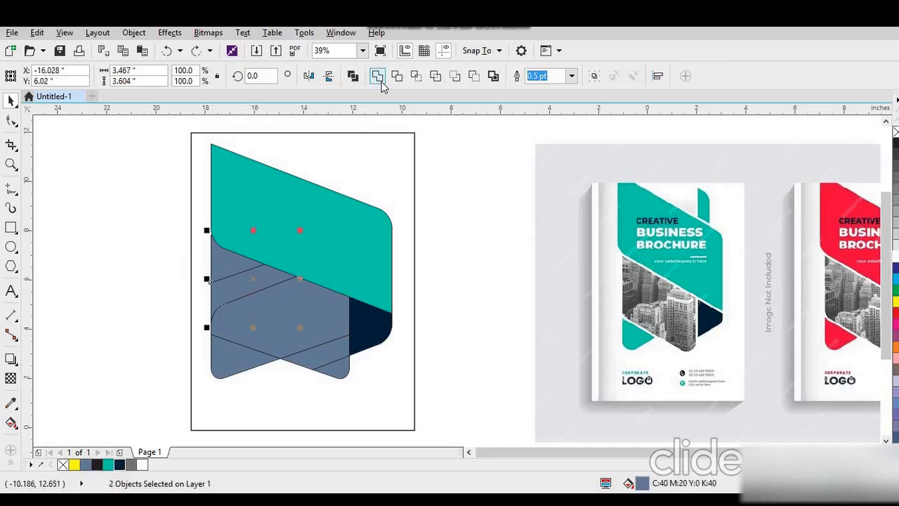
click(377, 78)
shift+click(285, 302)
click(377, 75)
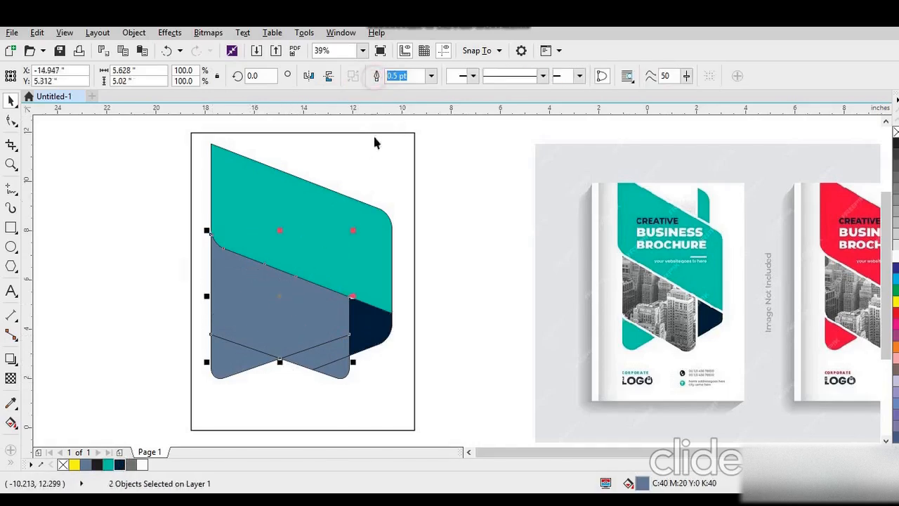
shift+click(331, 352)
click(377, 76)
shift+click(340, 369)
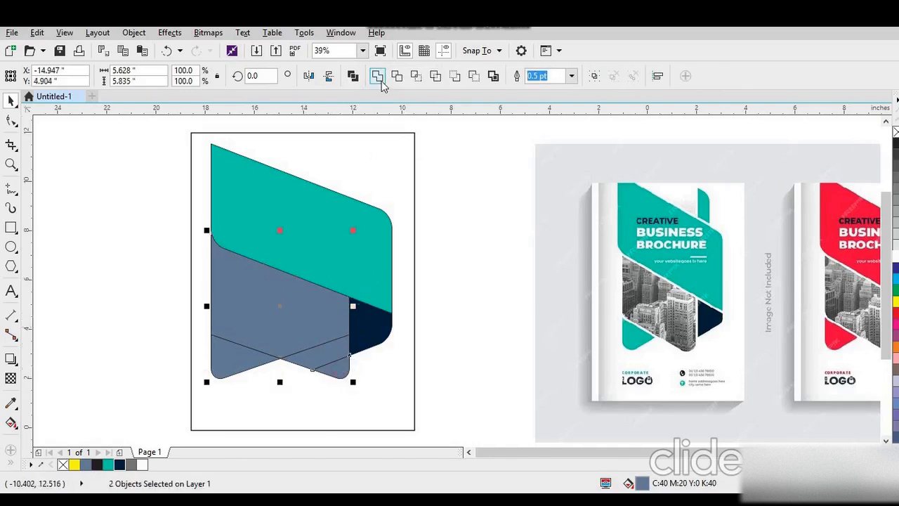
click(377, 76)
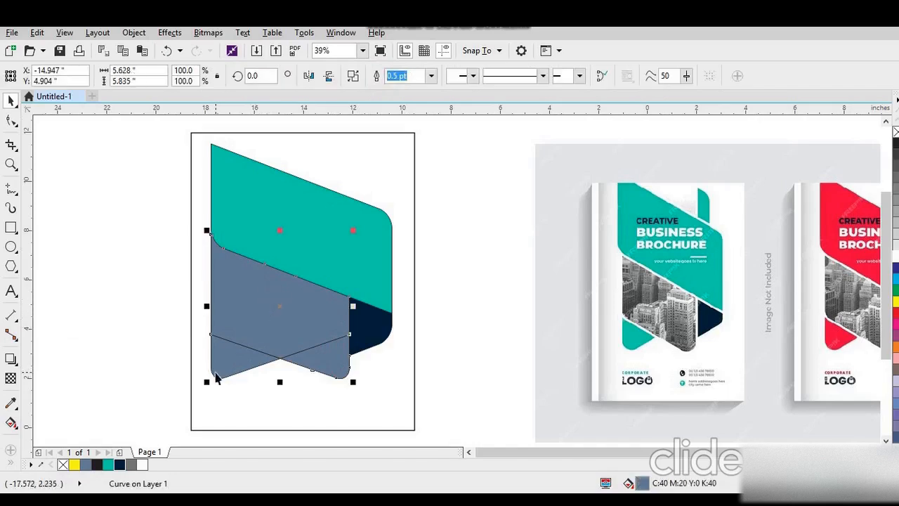
- Fill the small rounded piece at the lower left corner of the artwork with teal (#00BAA9)
drag(226, 365, 222, 381)
key(ctrl+z)
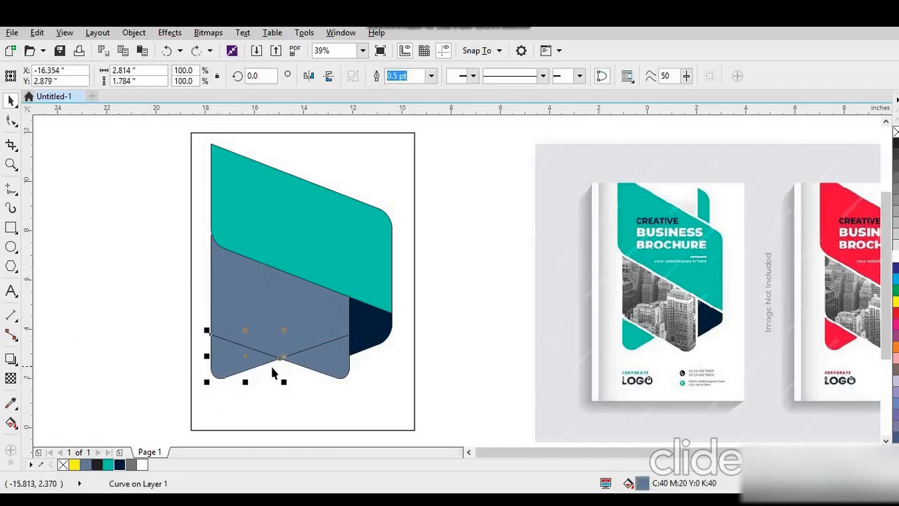
click(108, 466)
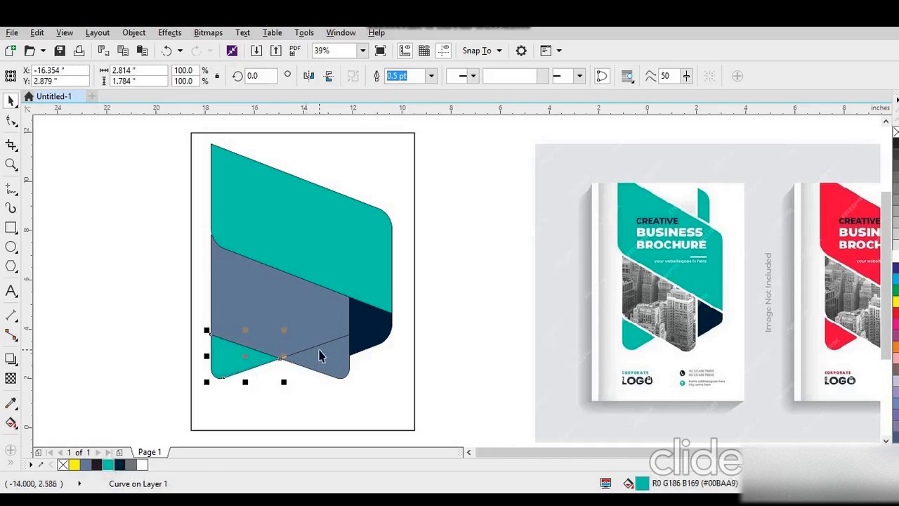
- Weld the remaining overlapping slate-blue piece into the large slate shape
drag(323, 349, 262, 329)
key(ctrl+z)
click(117, 311)
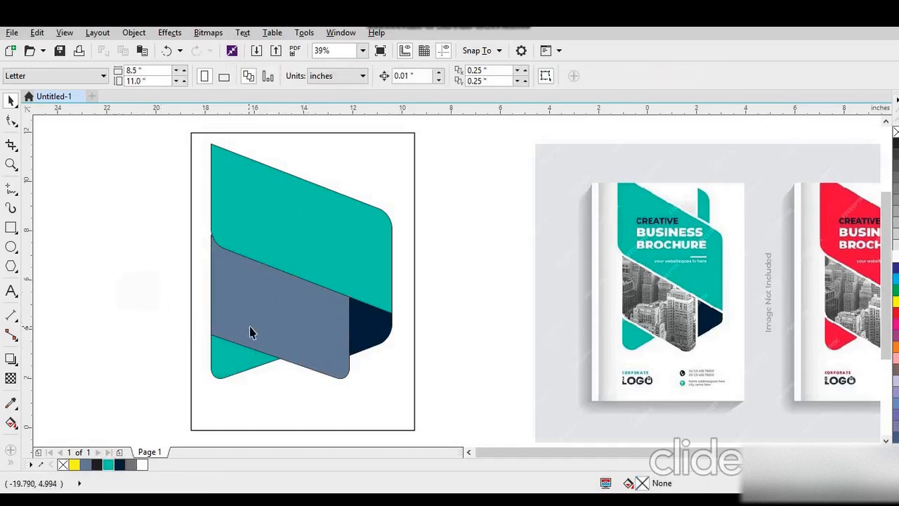
- Resize all the coloured shapes together to about 6.06 by 9.29 inches and move them up over the page's upper edge
drag(206, 199, 400, 396)
drag(395, 261, 331, 275)
drag(381, 407, 376, 401)
drag(309, 304, 307, 258)
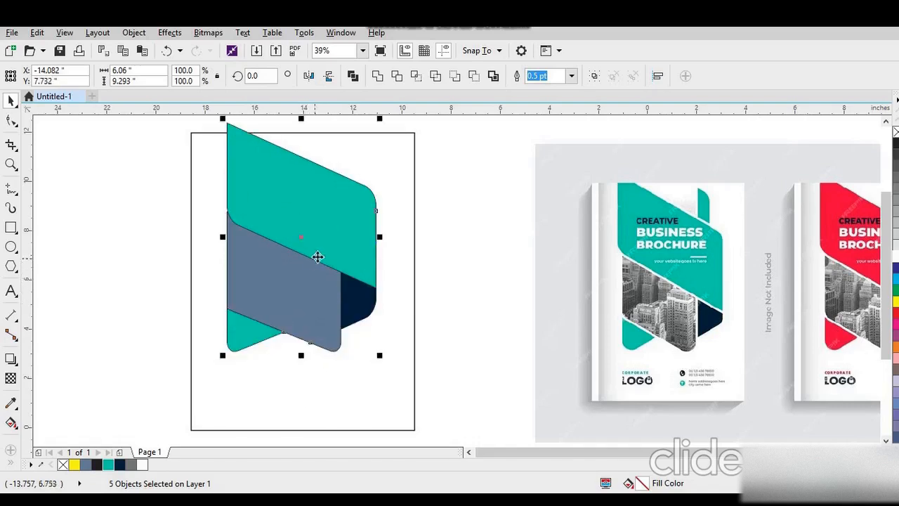
- Give all the coloured shapes a white outline and set its width to 8.0 pt
click(572, 76)
click(540, 168)
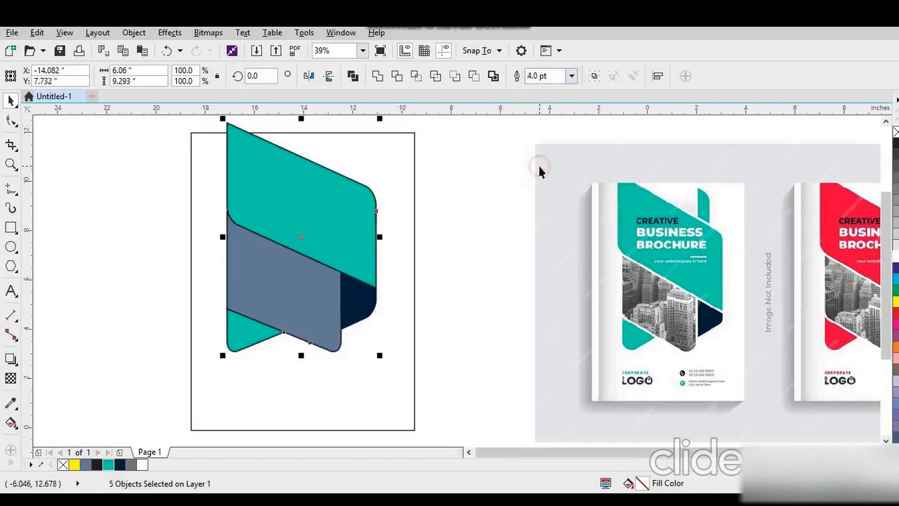
right_click(142, 463)
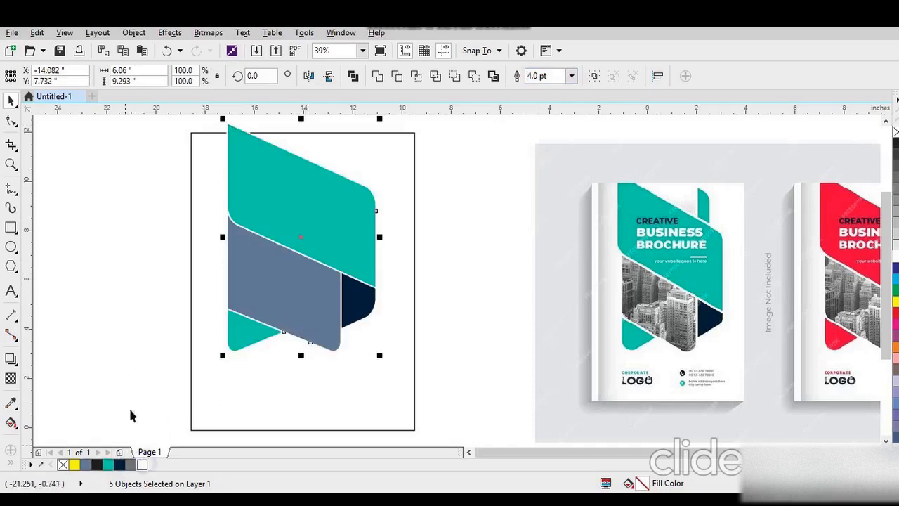
click(571, 76)
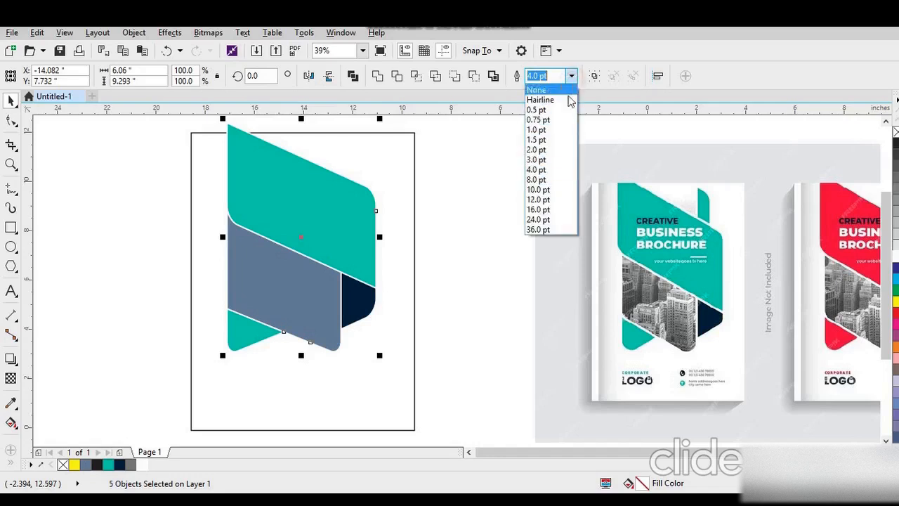
click(537, 181)
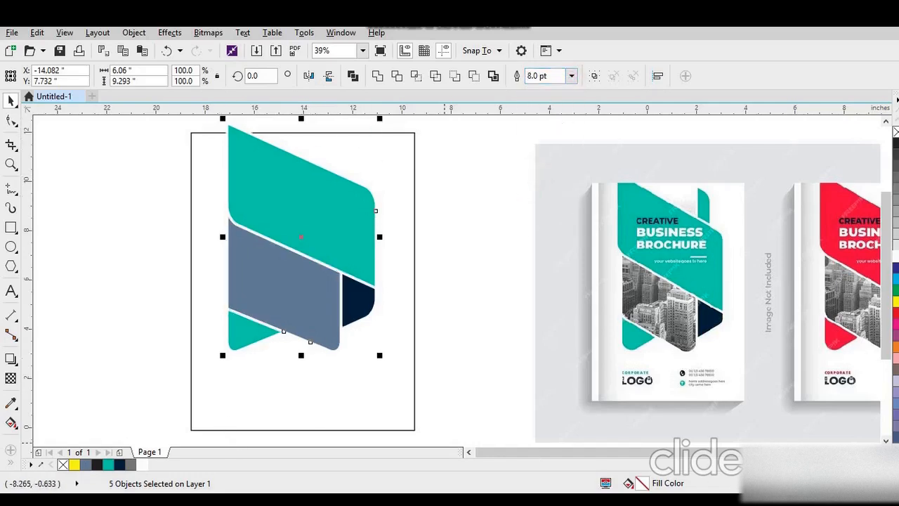
- Set the shapes' outlines to round line caps and behind the fill, with a width of 10.0 pt
key(F12)
click(367, 171)
click(367, 171)
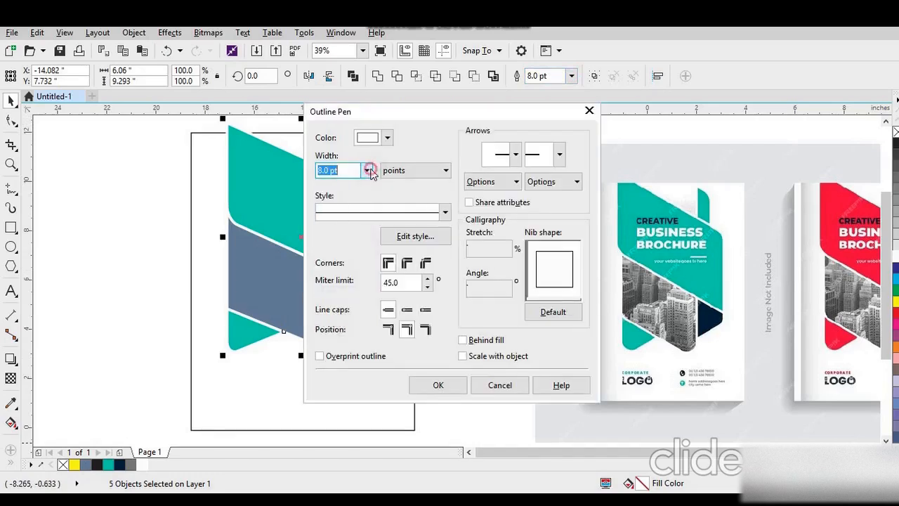
click(407, 311)
click(462, 340)
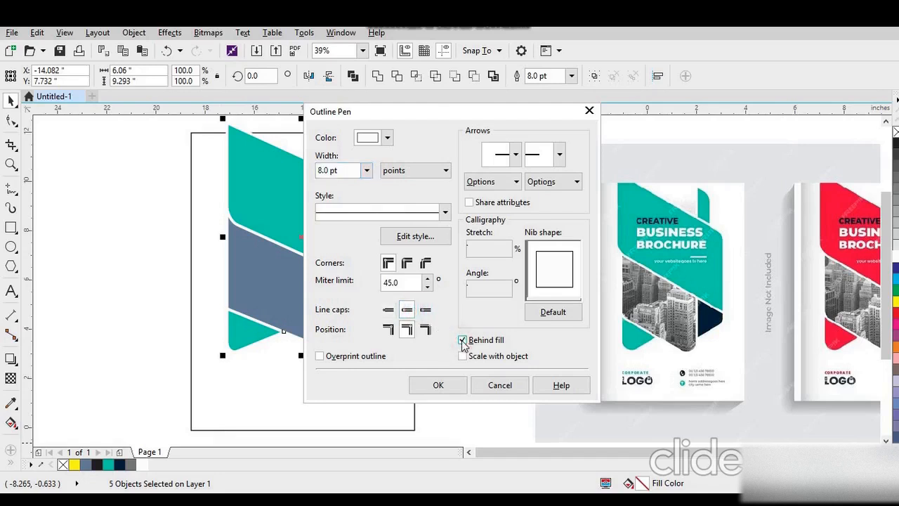
click(438, 385)
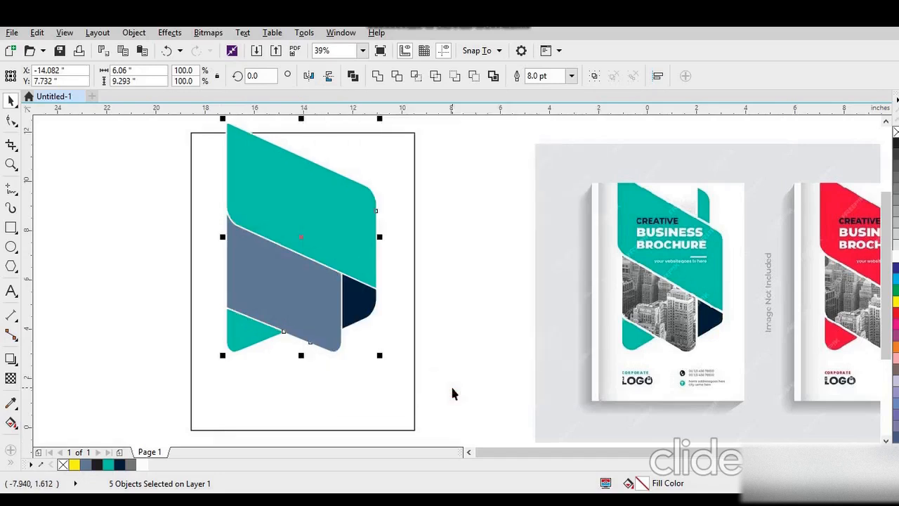
click(572, 76)
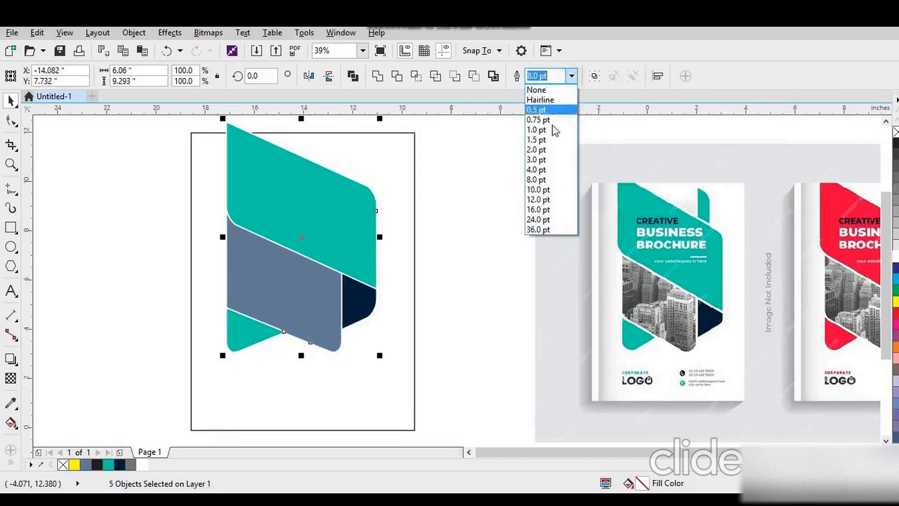
click(541, 191)
- Duplicate the large teal shape straight upward so the copy overlaps the original
drag(345, 255, 344, 205)
click(111, 260)
click(341, 248)
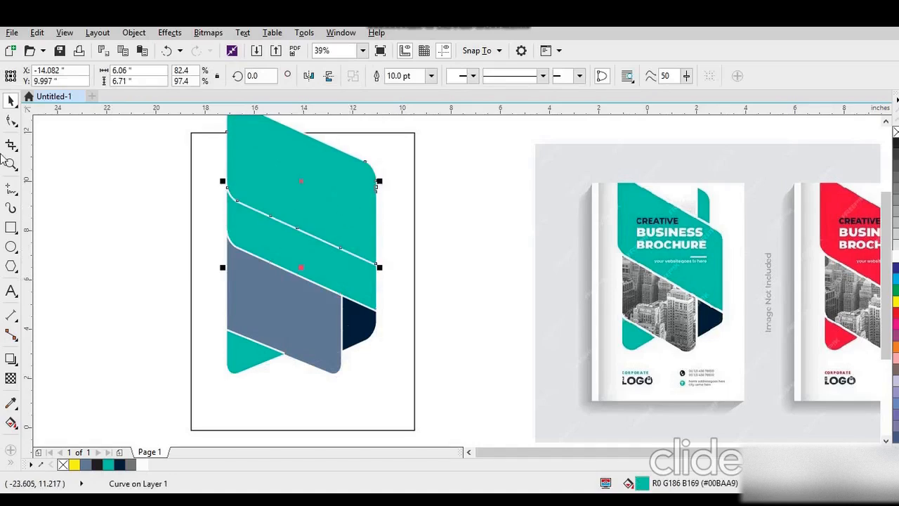
- Draw a vertical line about 4.79 inches long through the teal copy near its right end and trim the copy with it
click(10, 186)
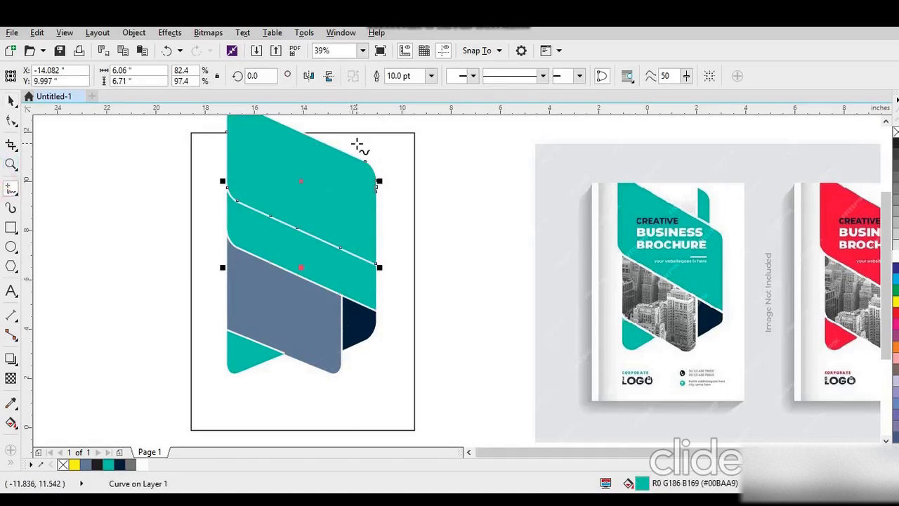
drag(358, 146, 357, 270)
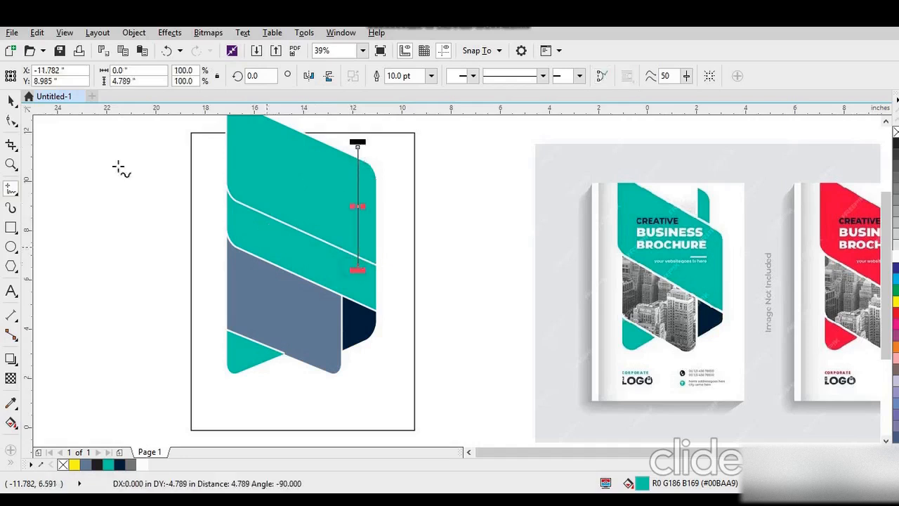
click(10, 100)
shift+click(329, 171)
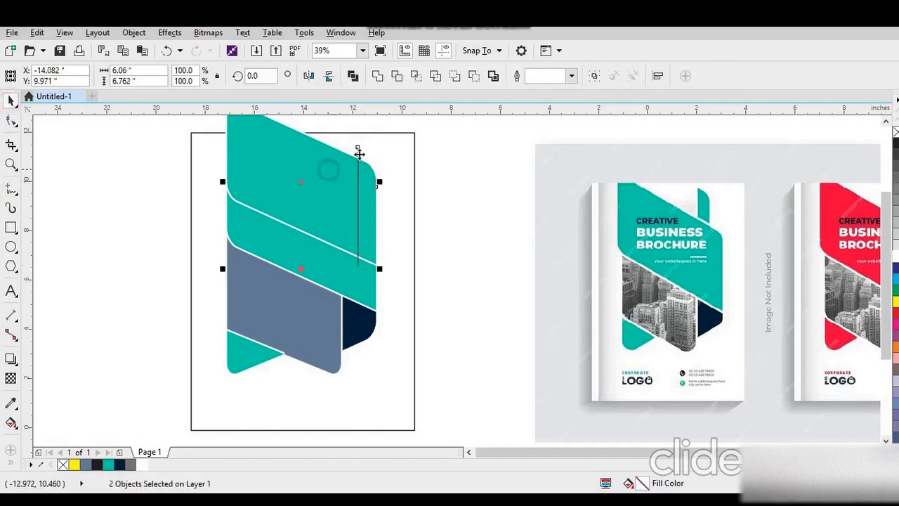
click(121, 182)
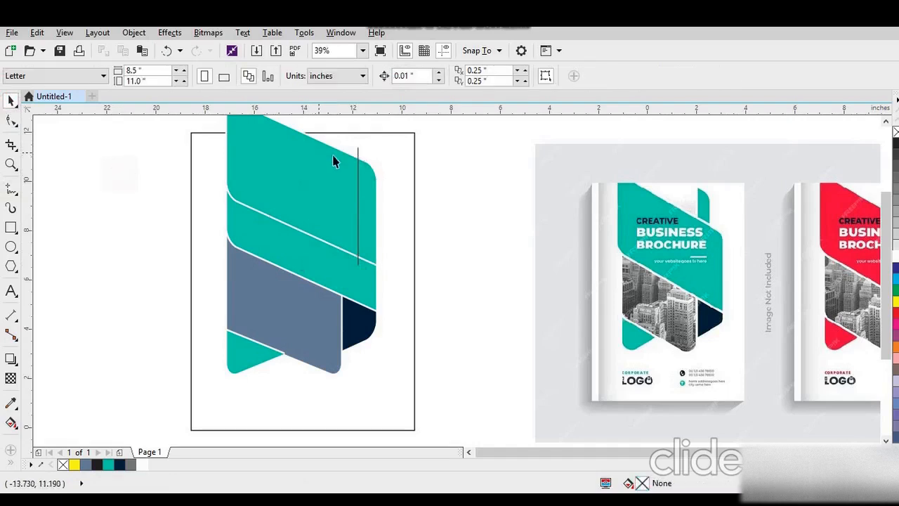
click(357, 156)
click(316, 159)
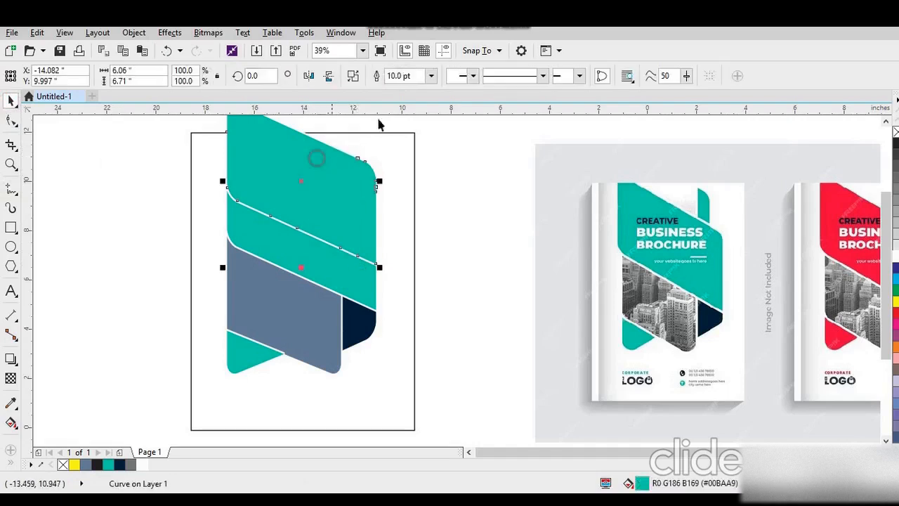
- Break the trimmed teal copy apart and delete its large left part, keeping only the narrow rounded strip
click(357, 77)
click(140, 177)
click(265, 164)
key(Delete)
- Move the narrow teal strip left so it rises from behind the sloping edge of the main teal shape
click(368, 185)
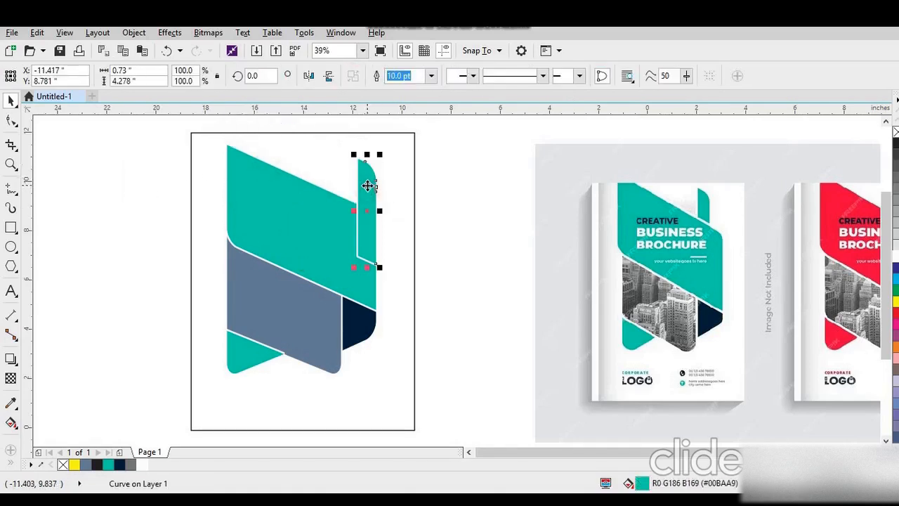
drag(375, 182, 353, 178)
- Stretch all the coloured shapes together vertically to about 10.24 inches and reposition them on the page
drag(156, 132, 393, 406)
drag(301, 379, 301, 390)
drag(342, 317, 340, 303)
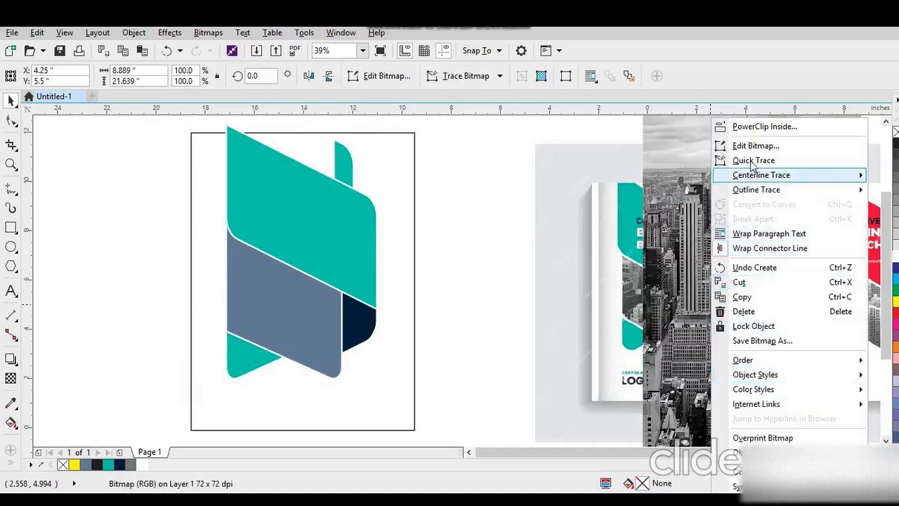
- PowerClip the black-and-white city photo inside the slate-blue shape
click(749, 128)
click(283, 294)
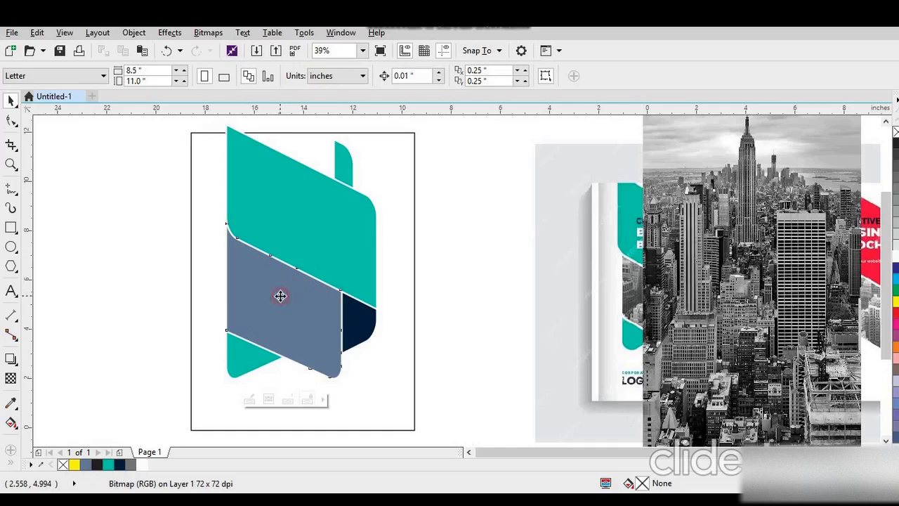
- Edit the PowerClip contents, scaling the city photo down and positioning its skyline within the slanted frame
right_click(280, 297)
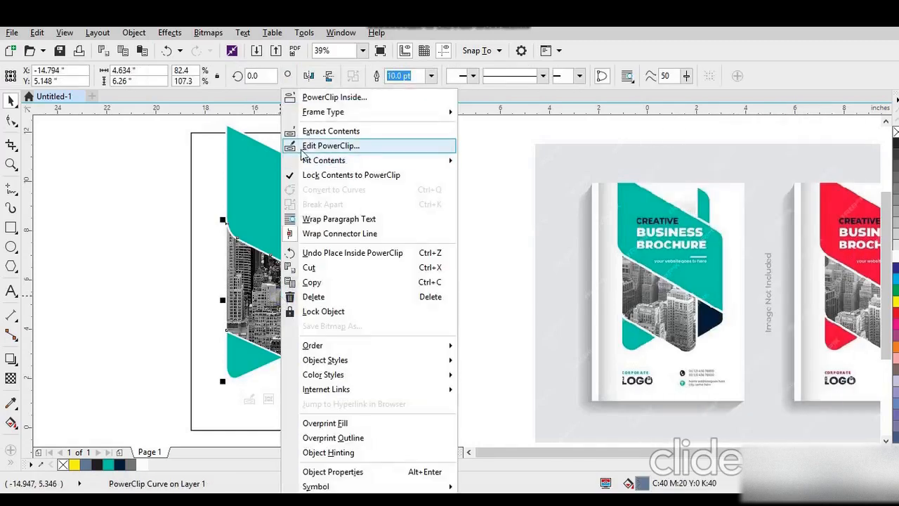
click(309, 145)
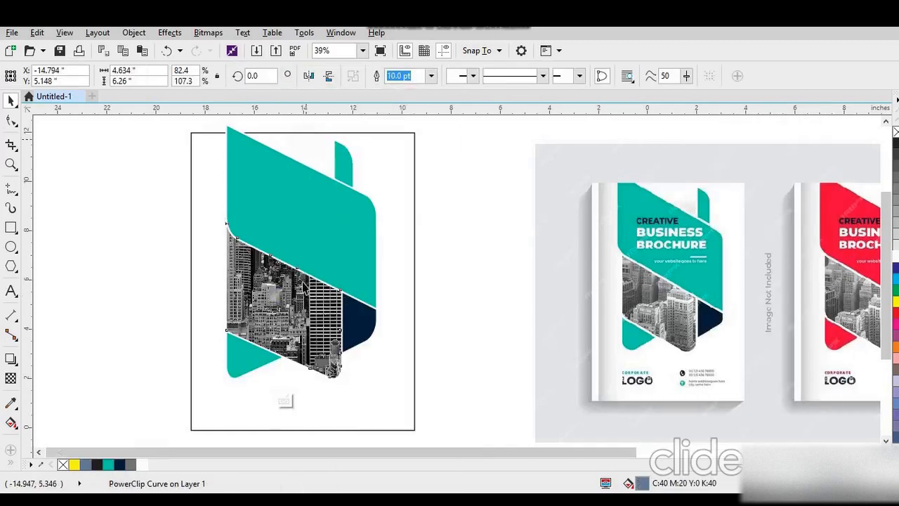
drag(306, 282, 304, 354)
drag(303, 312, 303, 347)
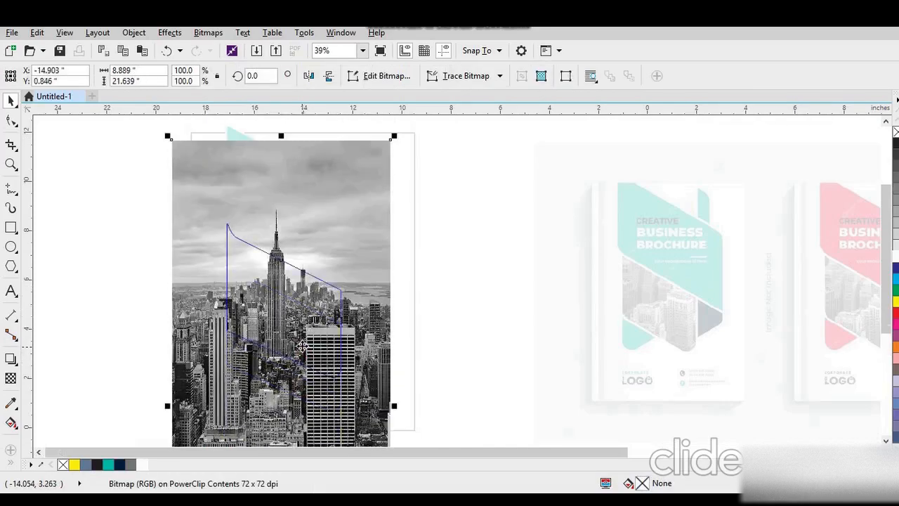
drag(395, 137, 369, 215)
drag(298, 310, 296, 268)
- Draw a white rectangle about 5.25 by 7.03 inches over the photo inside the PowerClip and give it a transparency of 55
click(11, 227)
drag(218, 213, 347, 385)
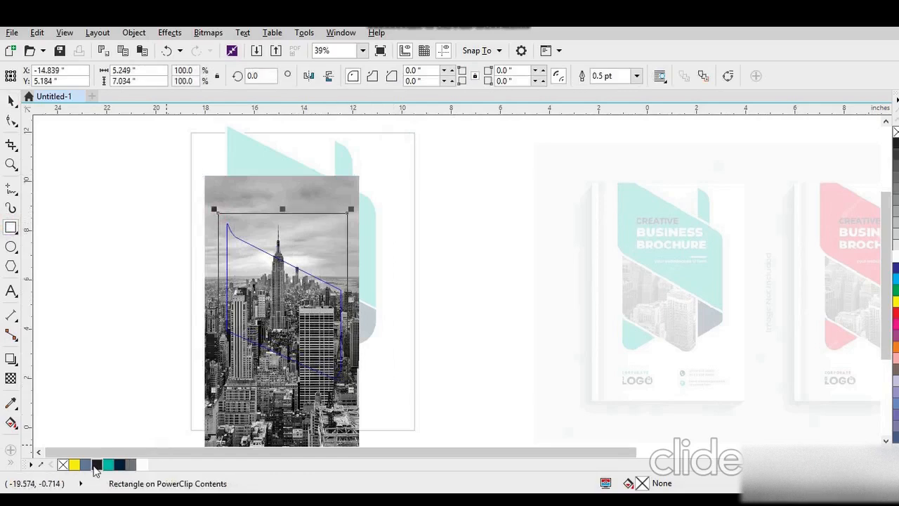
click(895, 256)
click(10, 378)
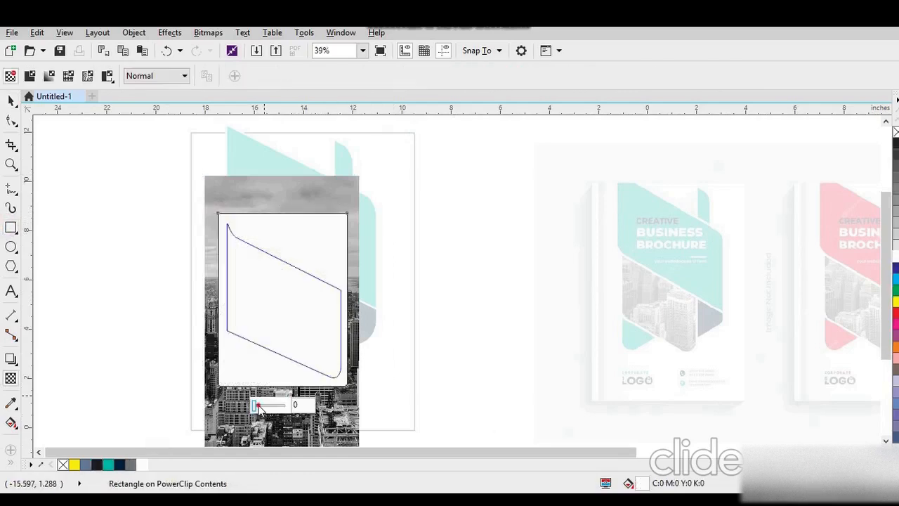
drag(258, 405, 276, 407)
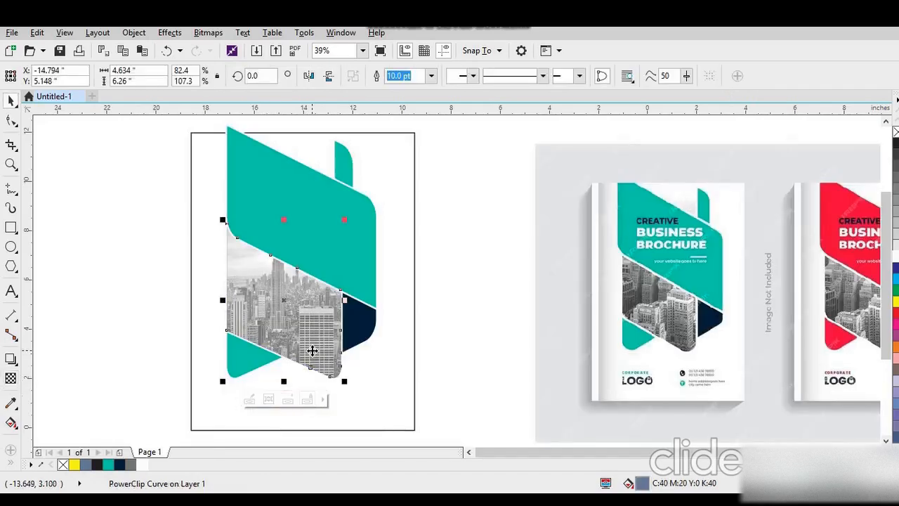
- Reopen the PowerClip contents and increase the white rectangle's transparency so more of the photo shows through
right_click(297, 311)
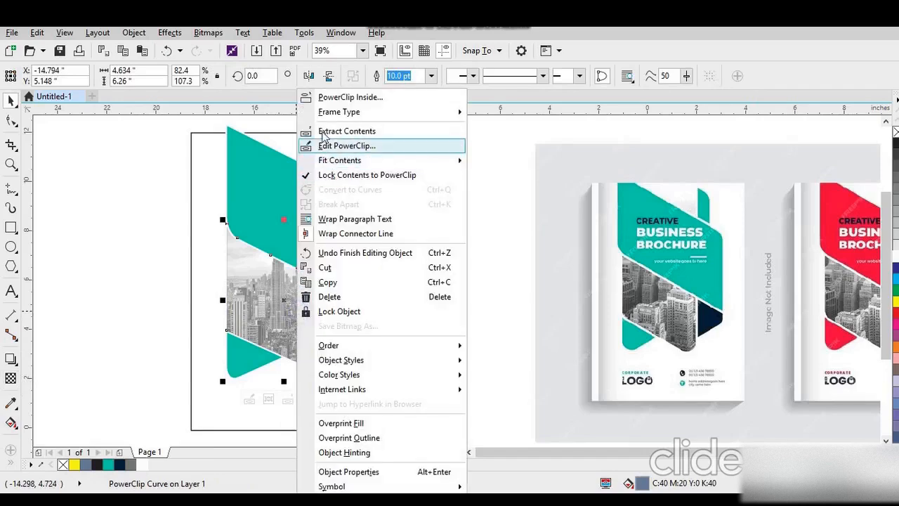
click(324, 145)
click(296, 302)
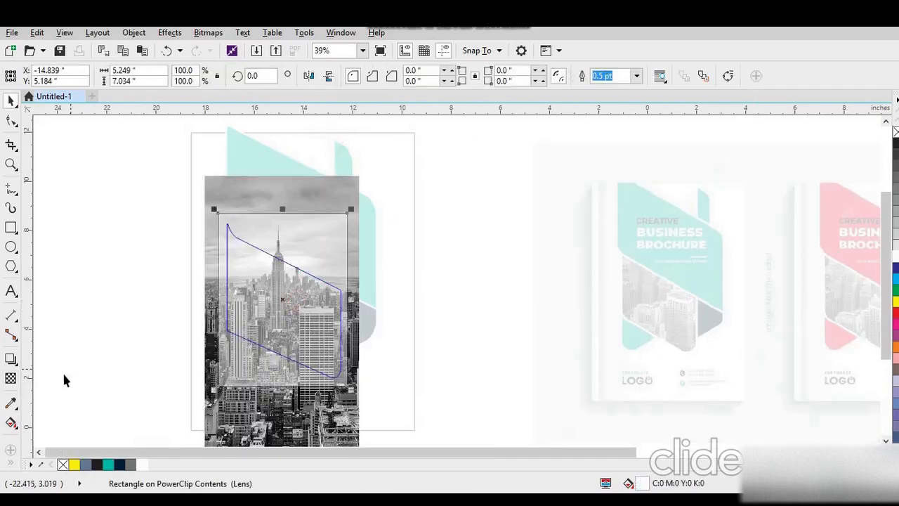
click(10, 380)
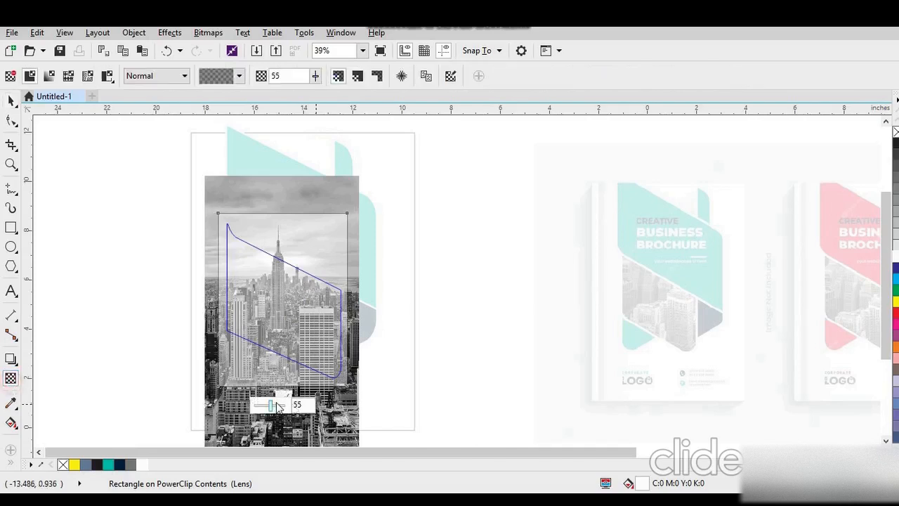
drag(277, 403, 278, 404)
click(280, 405)
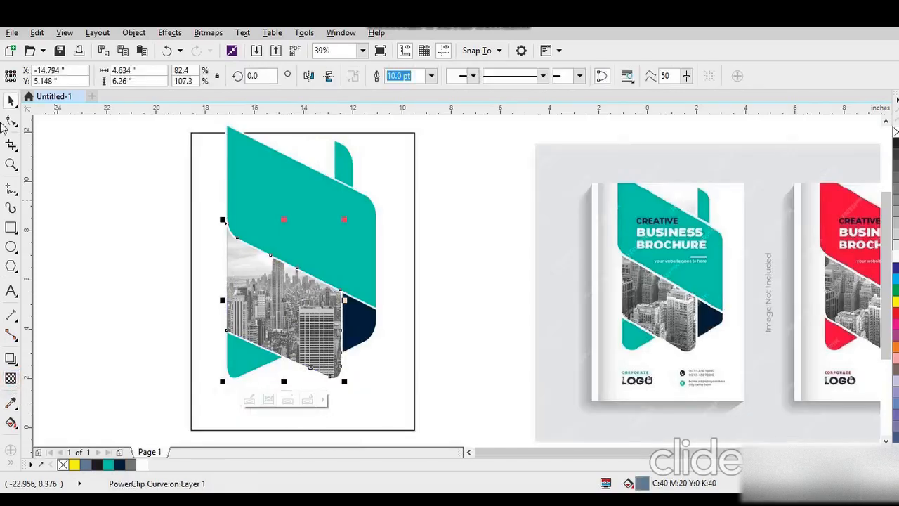
- PowerClip the coloured shapes and the clipped city photo inside the page-sized cover rectangle
click(62, 194)
drag(199, 127, 407, 399)
right_click(363, 299)
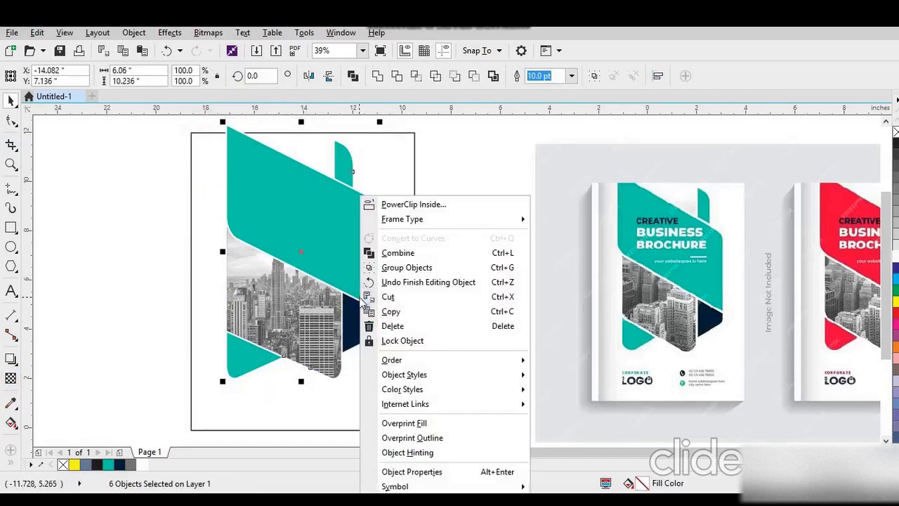
click(376, 204)
click(387, 361)
key(F4)
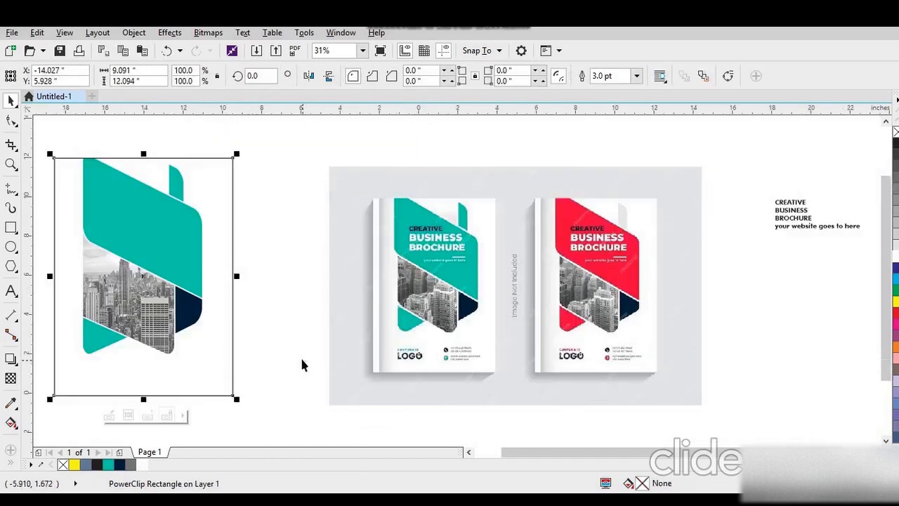
- Move the cover text block onto the large teal shape and break it apart into separate lines
mouse_move(763, 181)
mouse_down()
mouse_move(806, 229)
mouse_move(873, 236)
mouse_up()
mouse_move(782, 219)
mouse_down()
mouse_move(245, 250)
mouse_move(128, 237)
mouse_move(147, 243)
mouse_up()
key(ctrl+k)
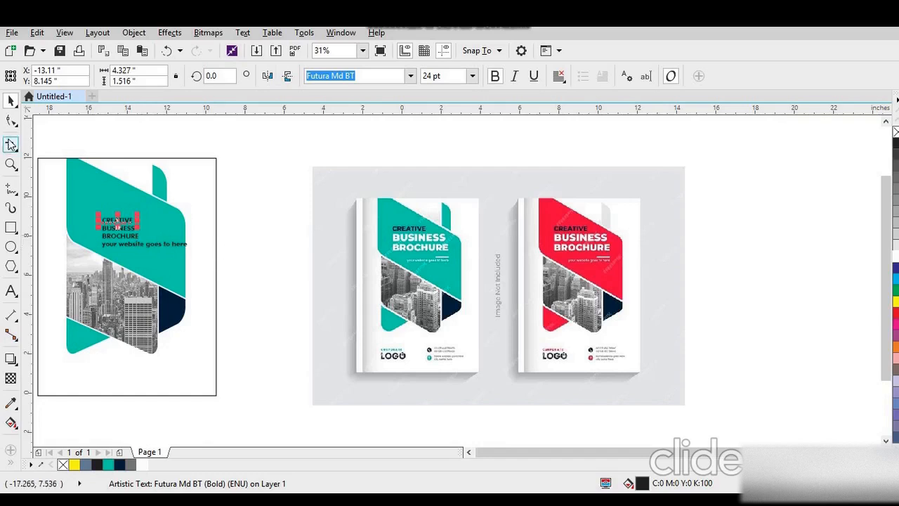
- Separate the "your website goes to here" line below the title lines and remove its bold formatting
drag(44, 151, 217, 321)
key(space)
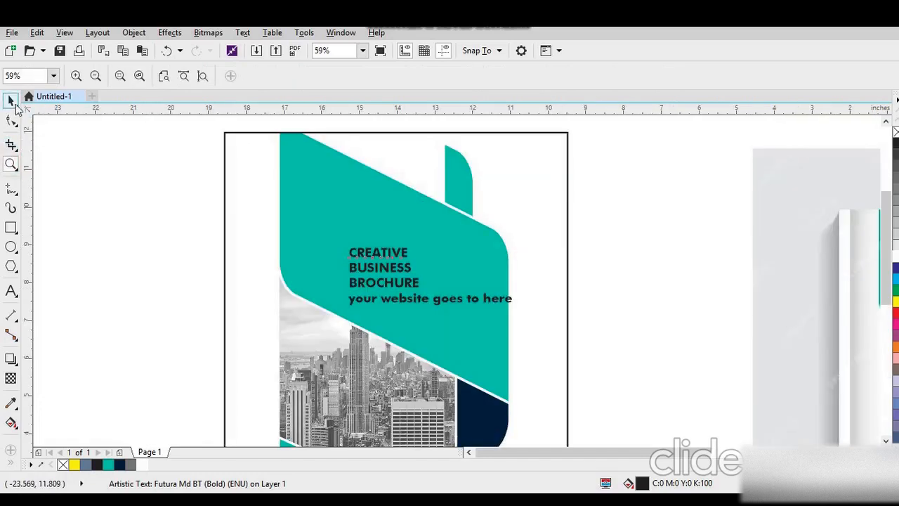
drag(423, 319, 427, 335)
click(495, 78)
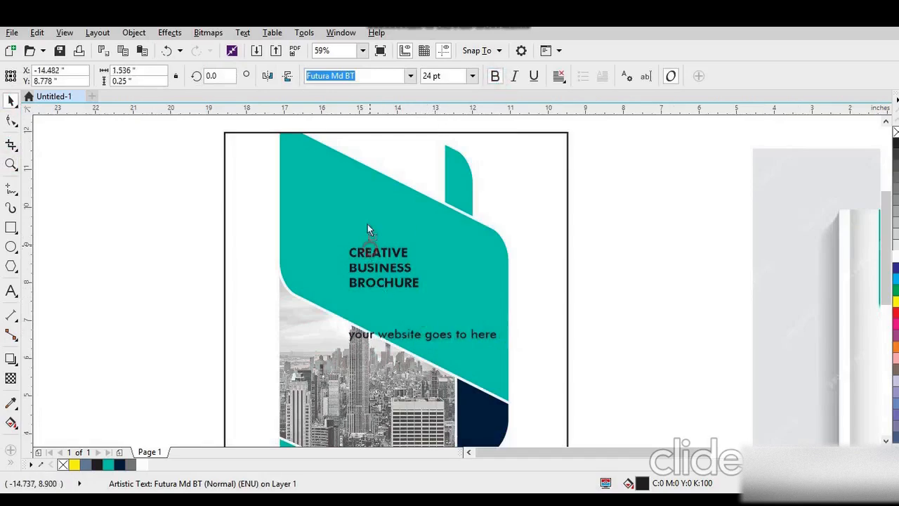
- Move CREATIVE higher above the other title lines, tighten the BUSINESS and BROCHURE spacing, and fill these two words white
drag(380, 253, 379, 213)
click(401, 268)
mouse_move(417, 259)
mouse_down()
mouse_move(423, 253)
mouse_move(412, 269)
mouse_up()
shift+click(398, 285)
click(896, 256)
- Enlarge BUSINESS and BROCHURE across the teal shape, scale CREATIVE above them to about 42.4 pt, and fill it dark navy
drag(347, 262, 330, 242)
drag(425, 249, 472, 226)
drag(379, 213, 415, 205)
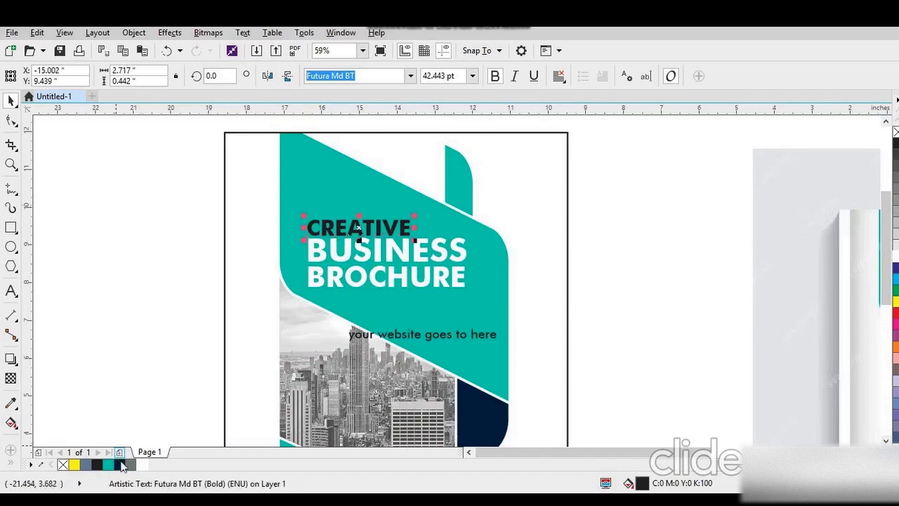
- Fill the website line white, shrink it, and place it beneath BROCHURE, aligned with the title's right edge
click(491, 335)
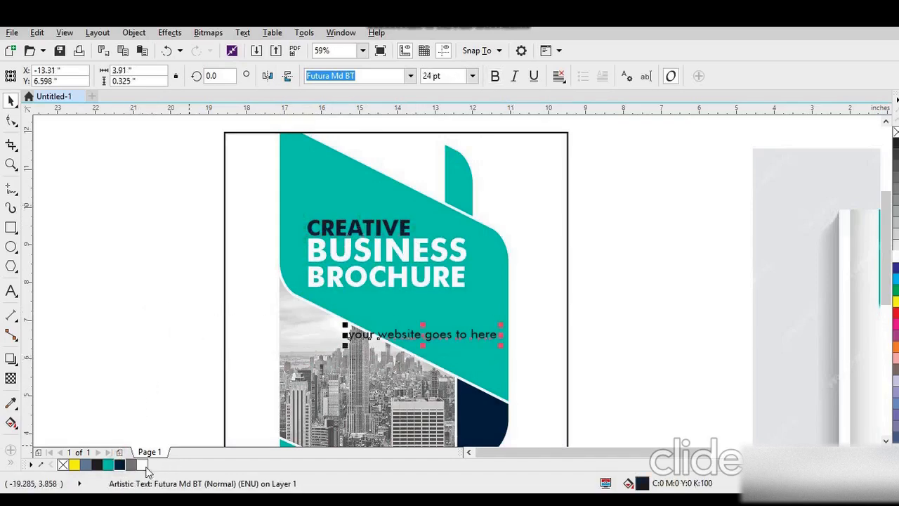
click(142, 466)
drag(344, 345, 402, 342)
drag(458, 332, 427, 312)
click(102, 238)
- Compare the cover with the reference brochures in a full-screen preview
scroll(99, 232, down, 3)
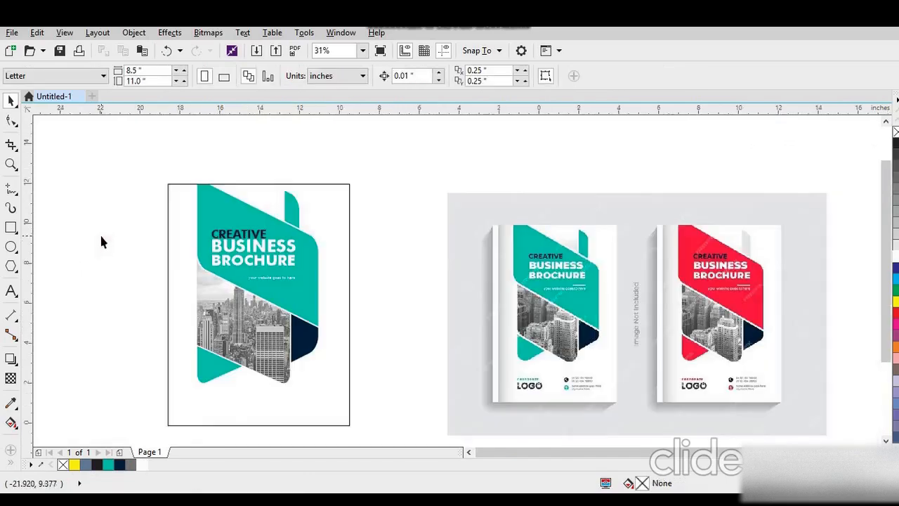
scroll(98, 243, down, 2)
drag(124, 216, 501, 352)
key(shift+F2)
click(355, 332)
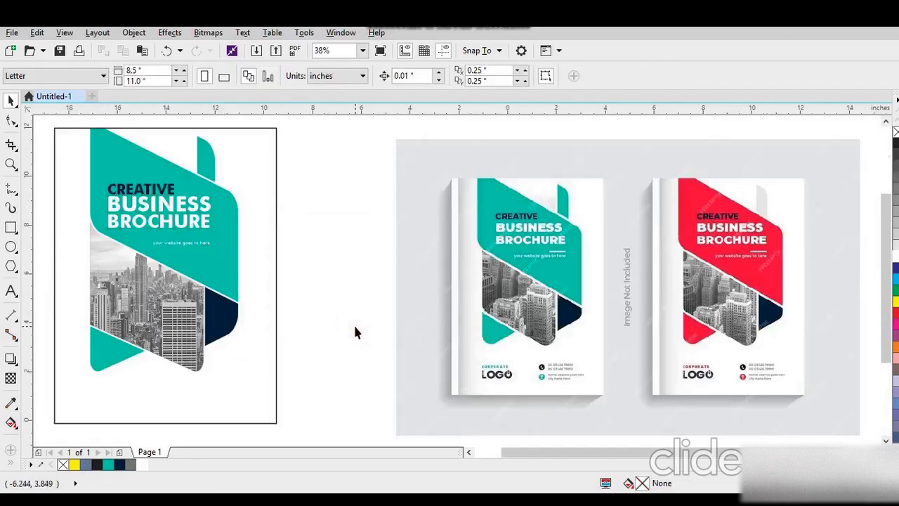
key(F9)
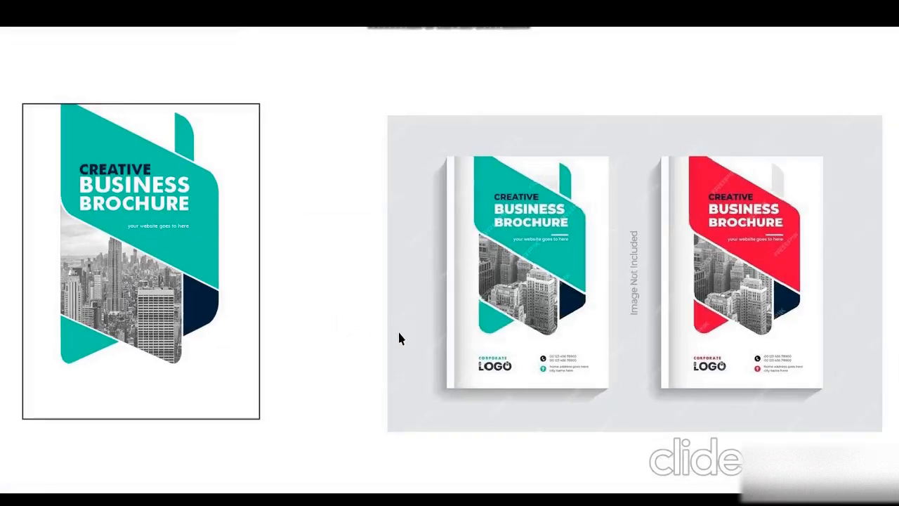